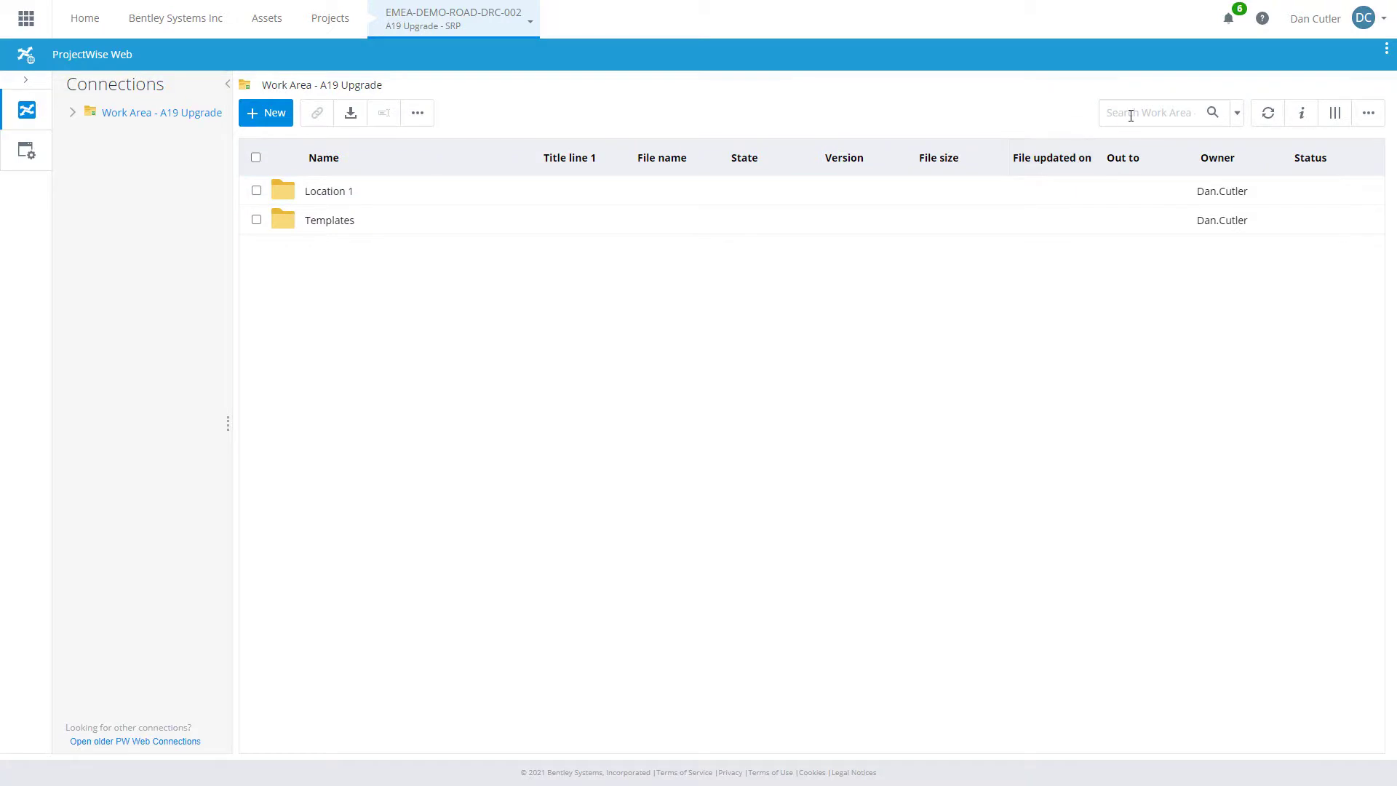
# Search the A19 Upgrade work area for *.pdf files.
pyautogui.click(1131, 116)
pyautogui.write('*.pdf')
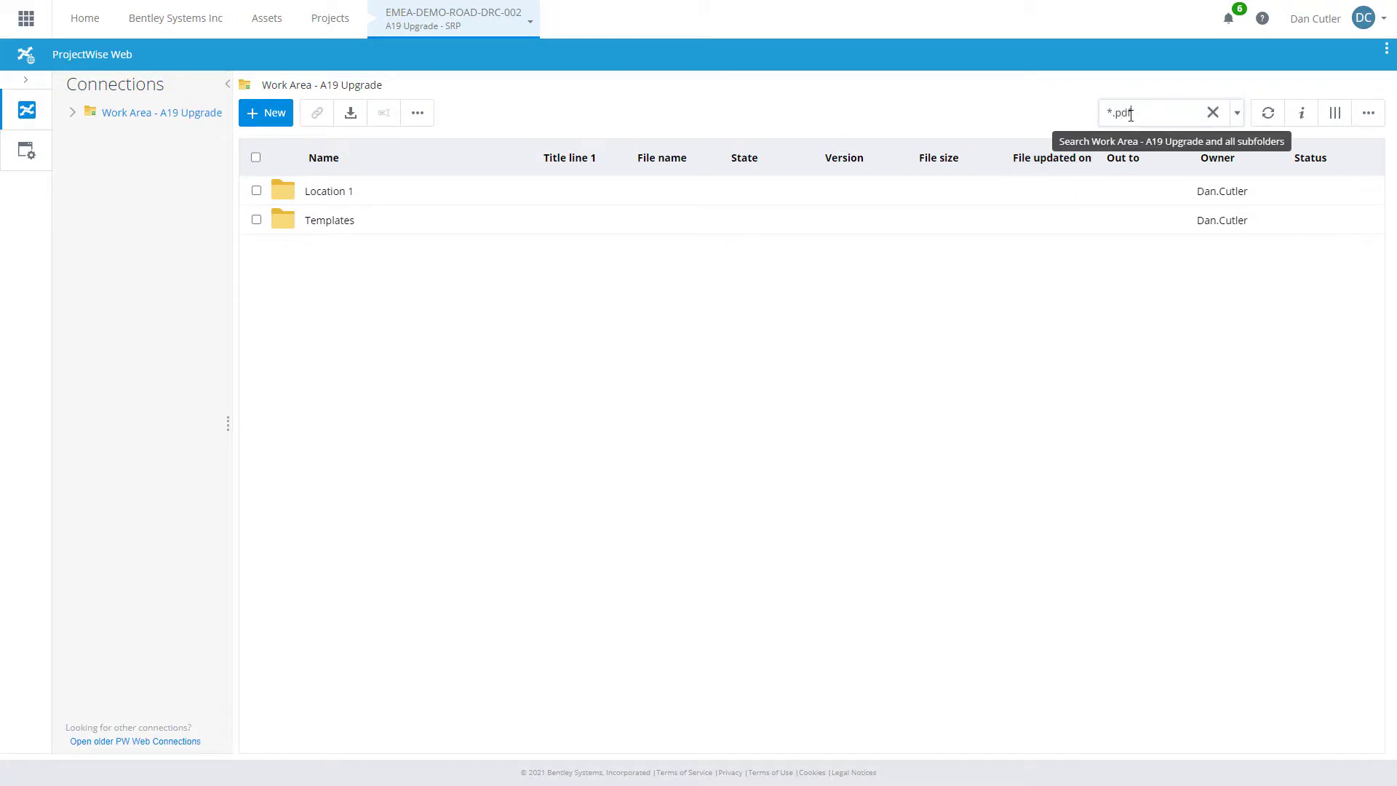
pyautogui.press('Return')
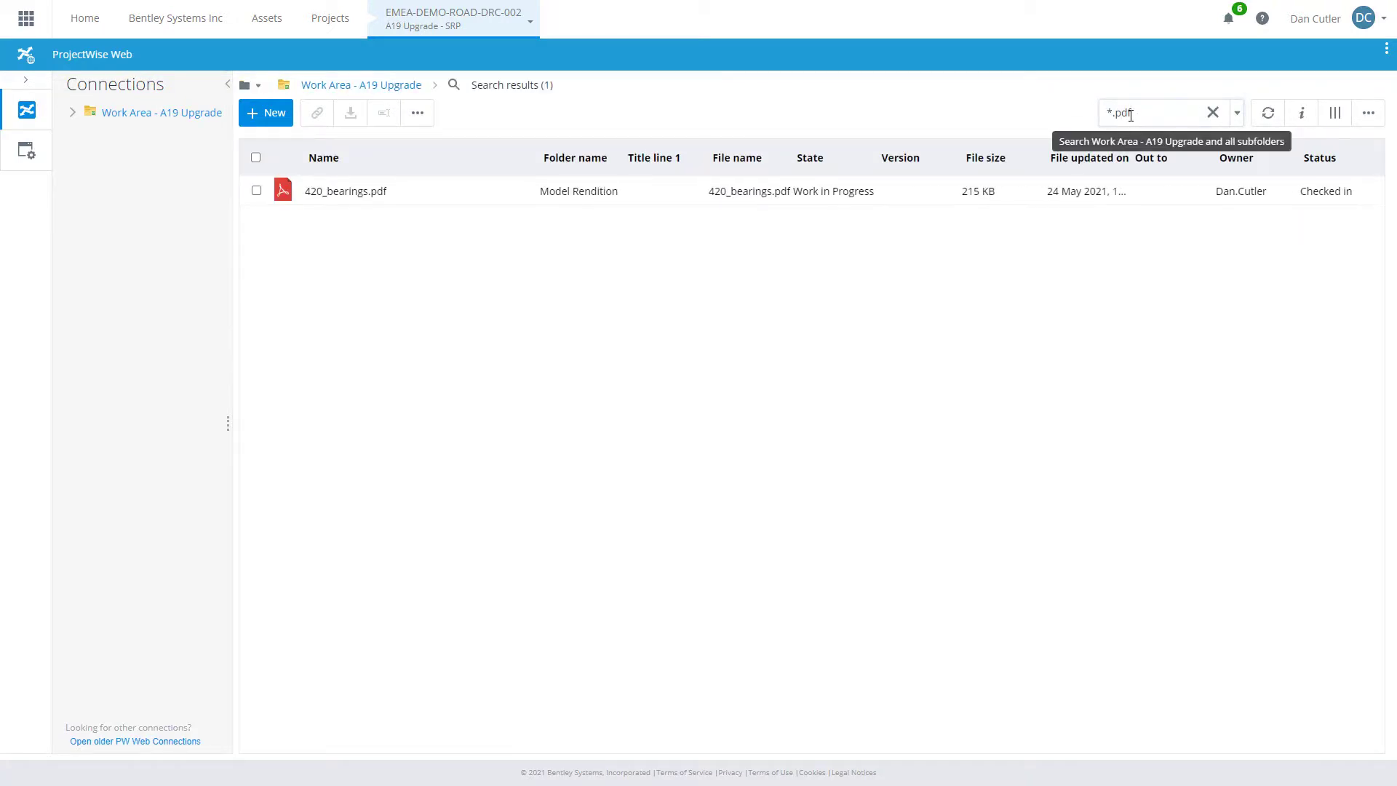
# Open 420_bearings.pdf and draw a green cloud around the Anchor Bolt Swedge Detail.
pyautogui.click(364, 193)
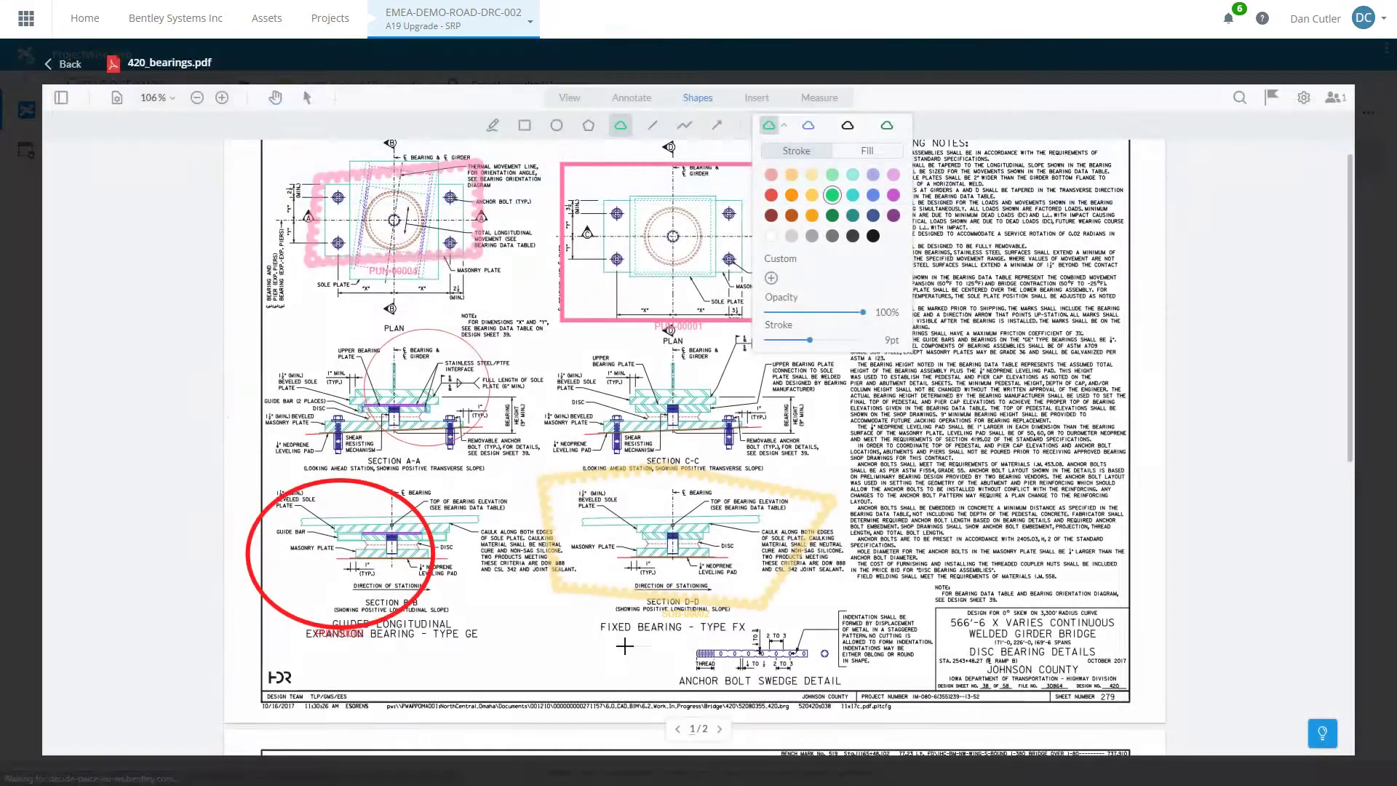
pyautogui.click(675, 625)
pyautogui.click(846, 627)
pyautogui.click(850, 702)
pyautogui.click(667, 702)
pyautogui.doubleClick(690, 633)
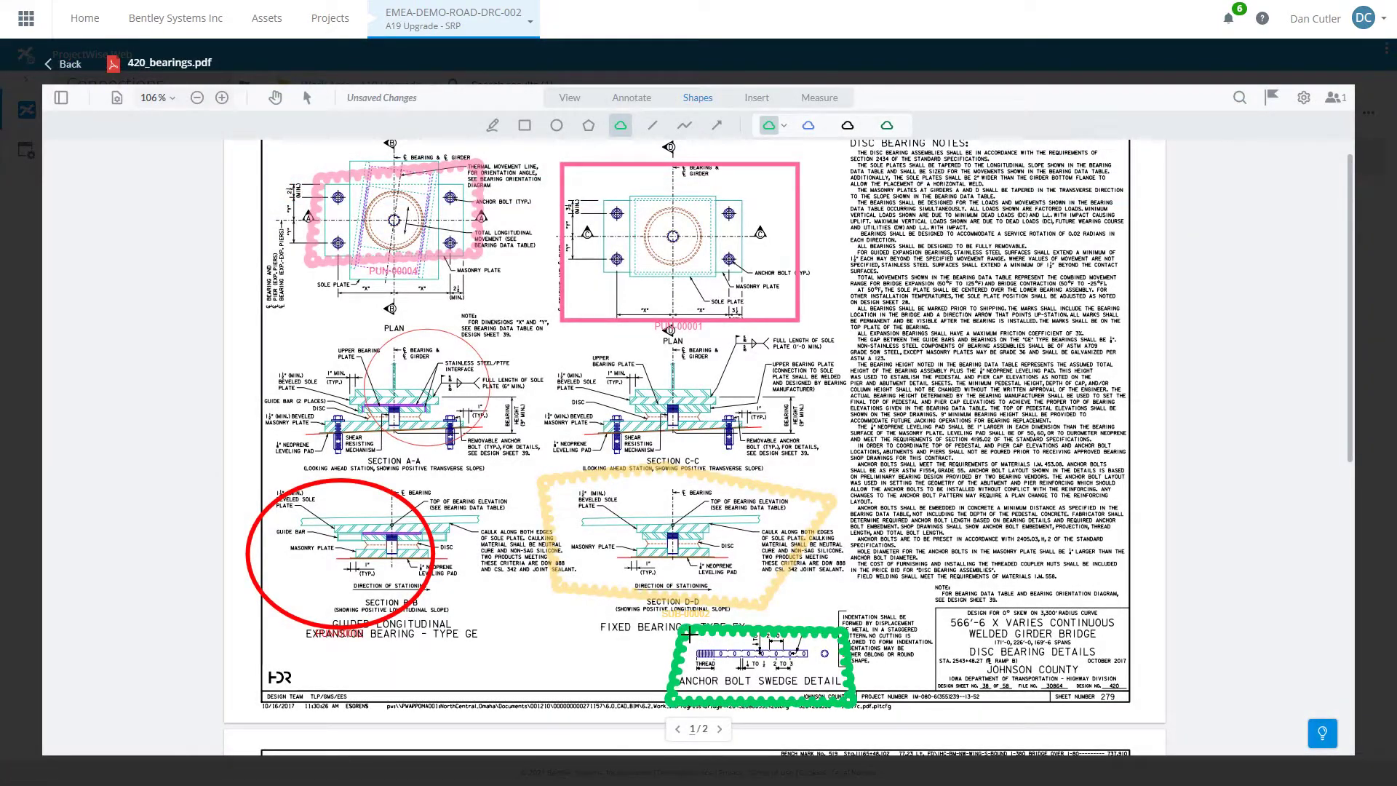
# Raise a Mechanical-discipline issue on the cloud and submit it as rejected.
pyautogui.click(783, 703)
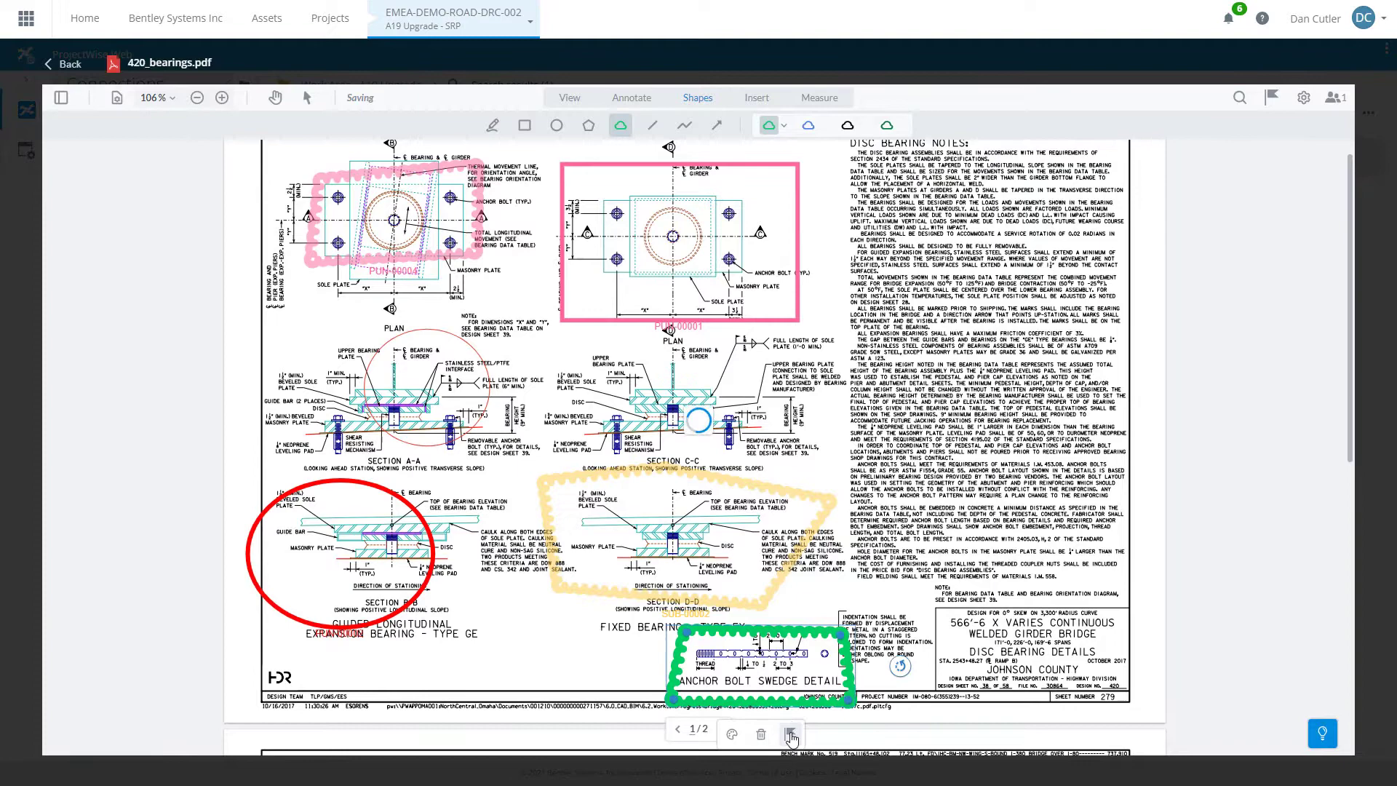
pyautogui.click(792, 735)
pyautogui.click(686, 272)
pyautogui.click(607, 399)
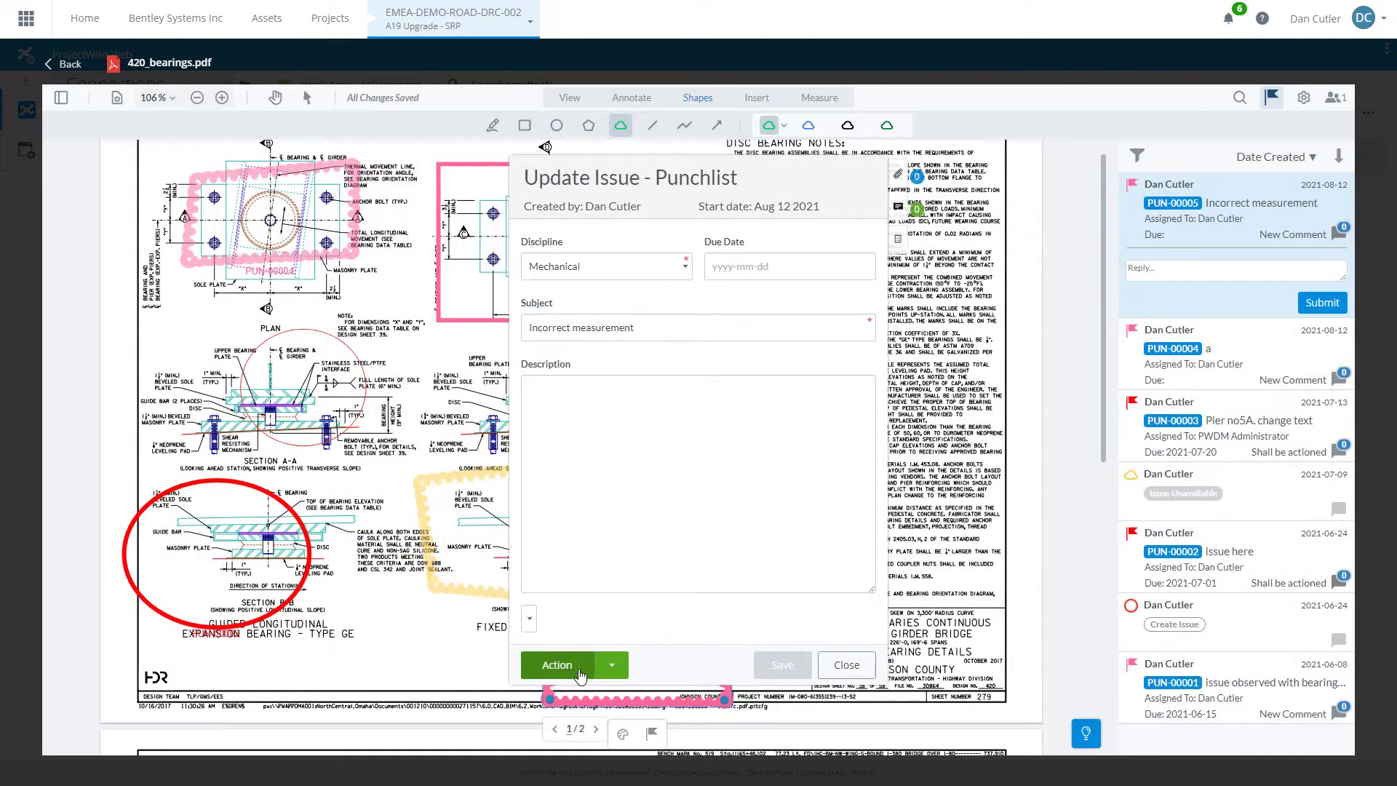
pyautogui.click(591, 671)
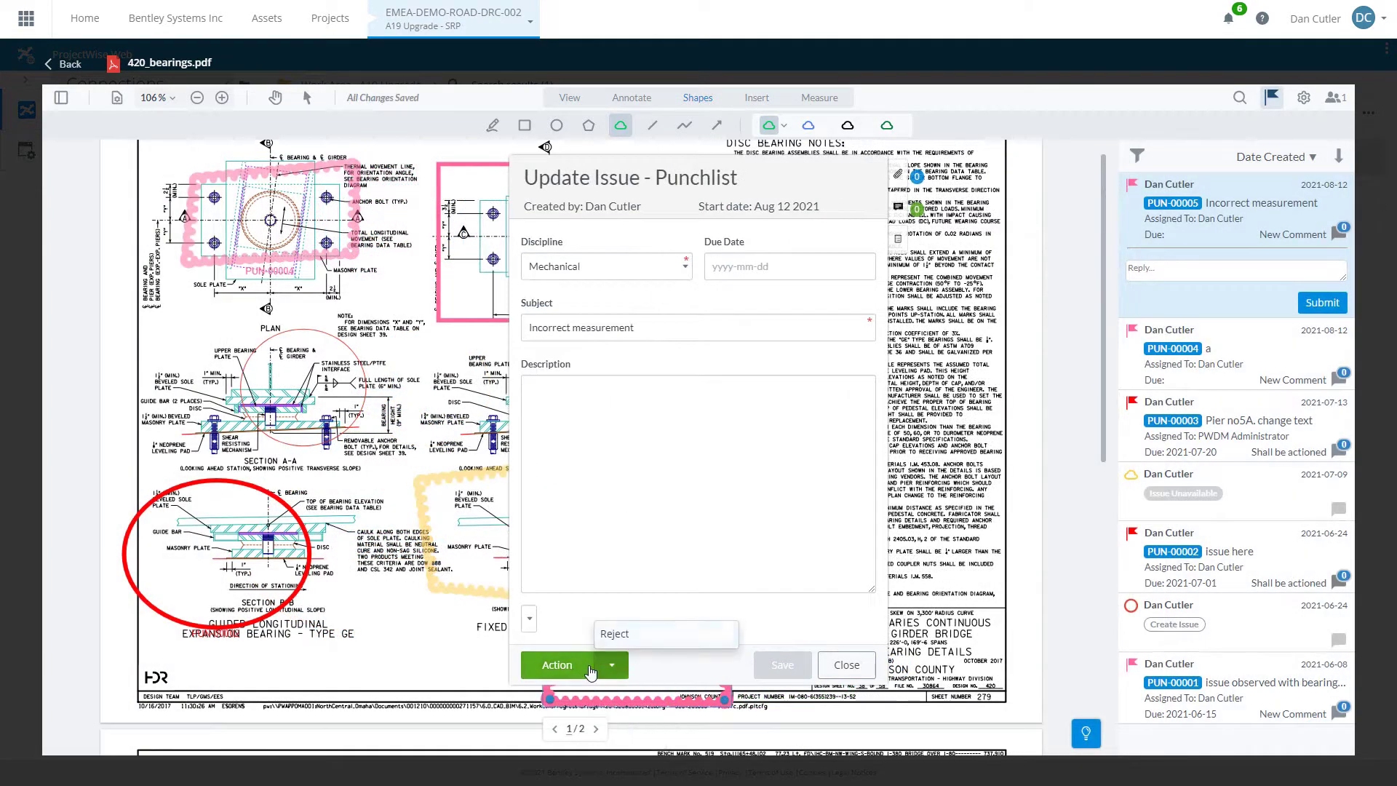
pyautogui.click(614, 634)
pyautogui.click(822, 354)
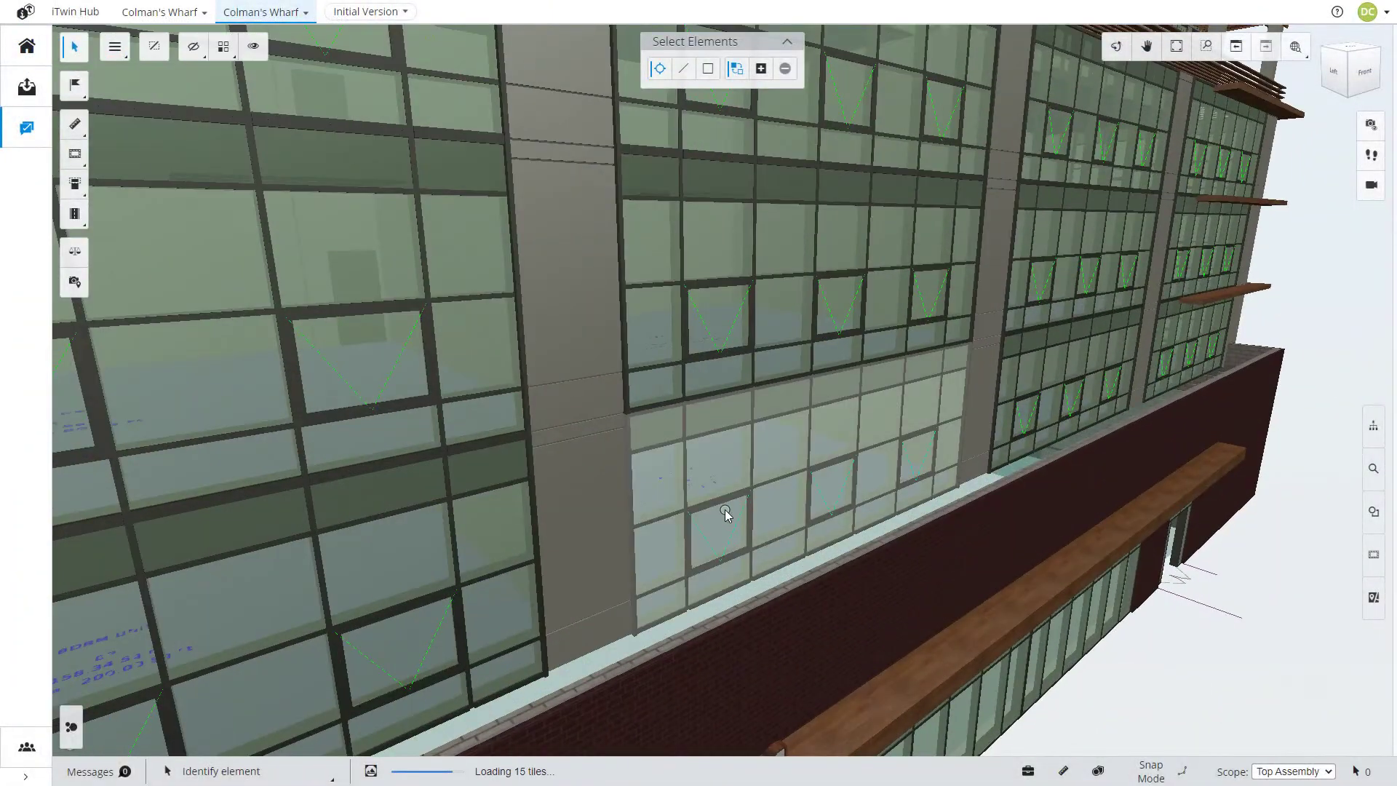
# Create a Design Issue 'Windows' on the curtain wall, due 2021-08-19, saved as Open.
pyautogui.click(724, 509)
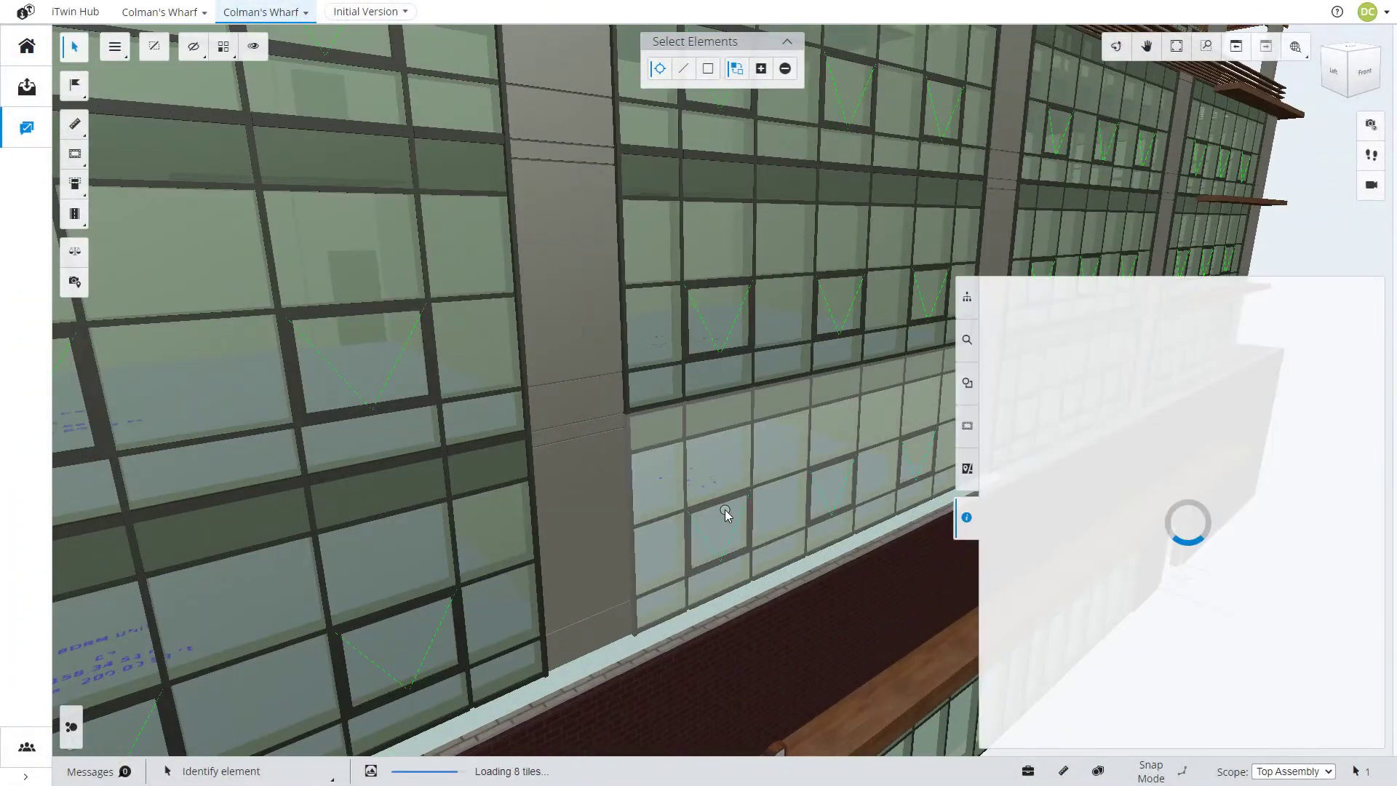
pyautogui.click(74, 85)
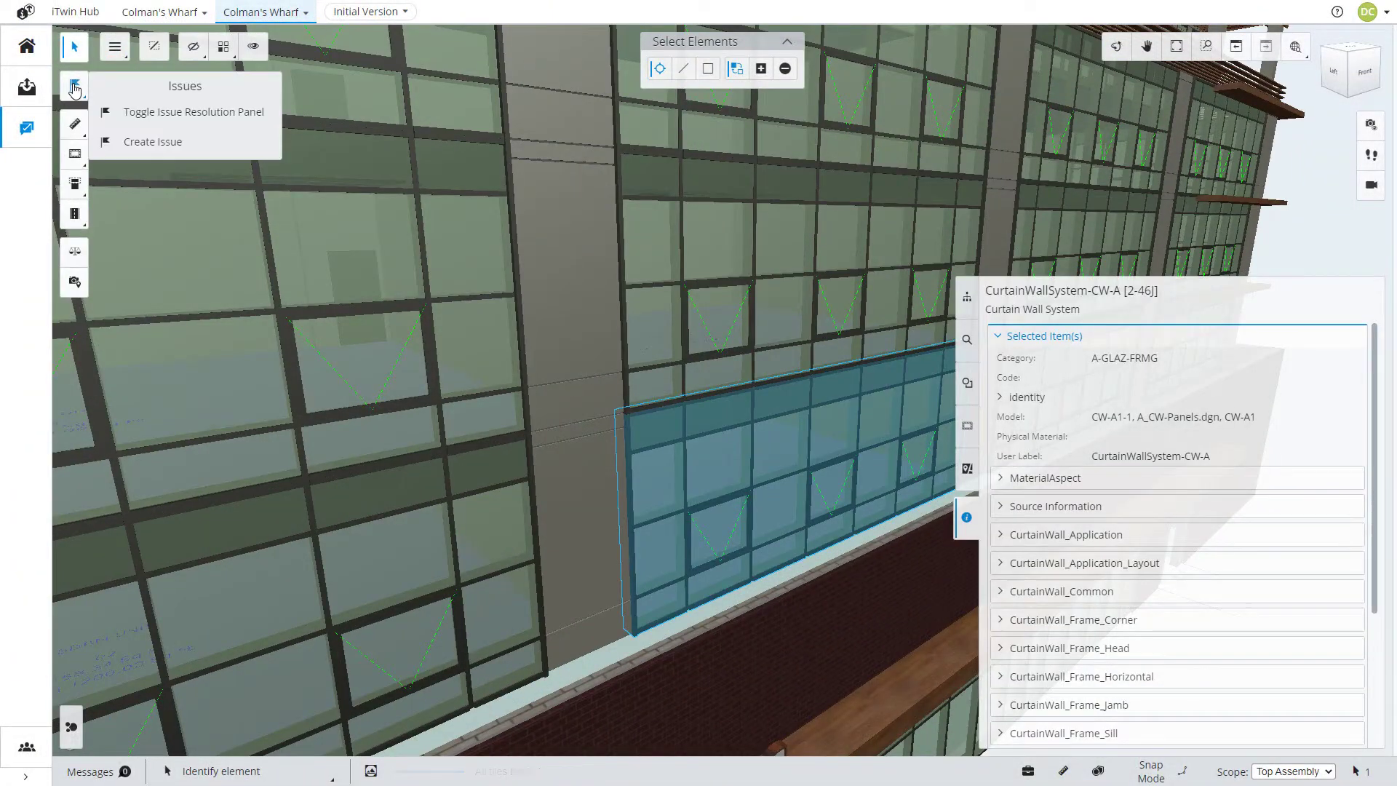
pyautogui.click(155, 142)
pyautogui.click(619, 254)
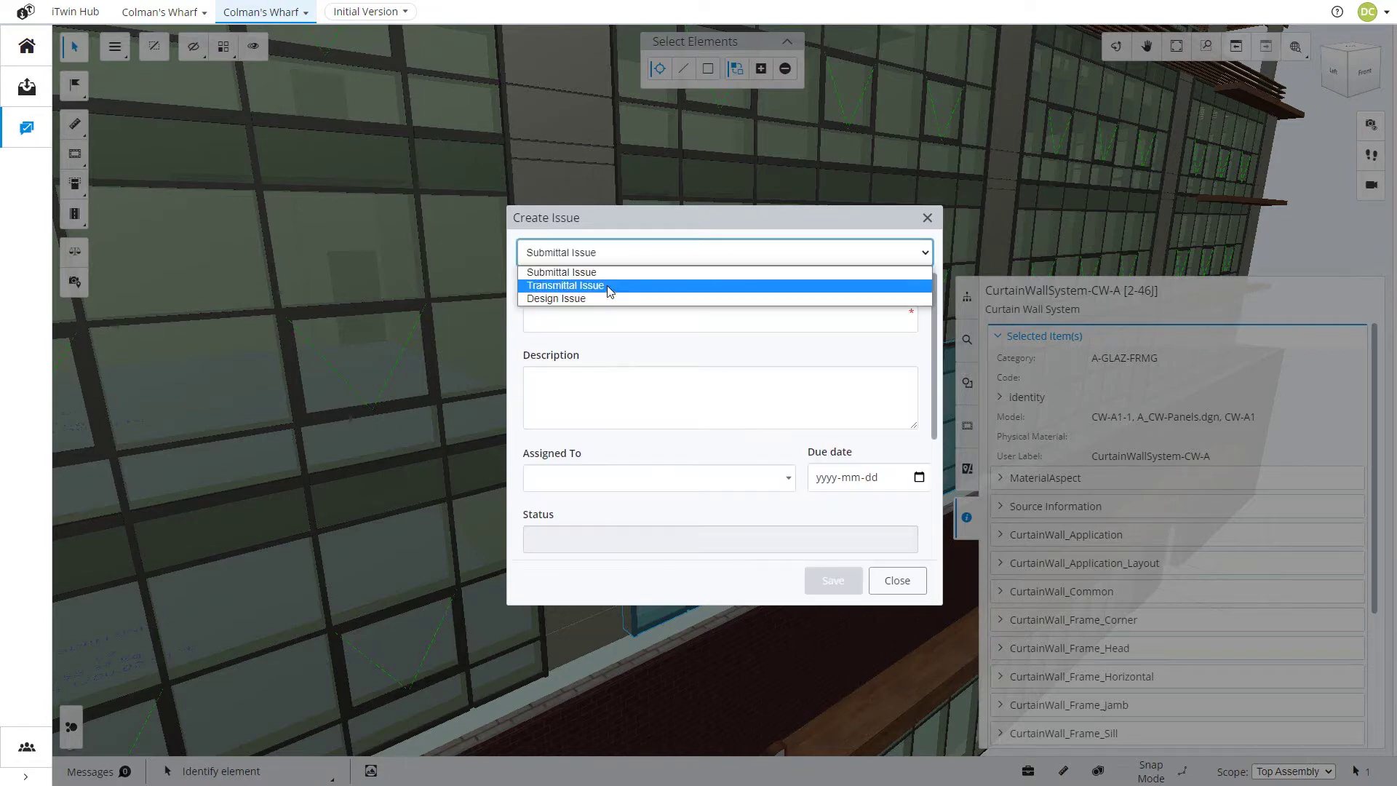
pyautogui.click(593, 299)
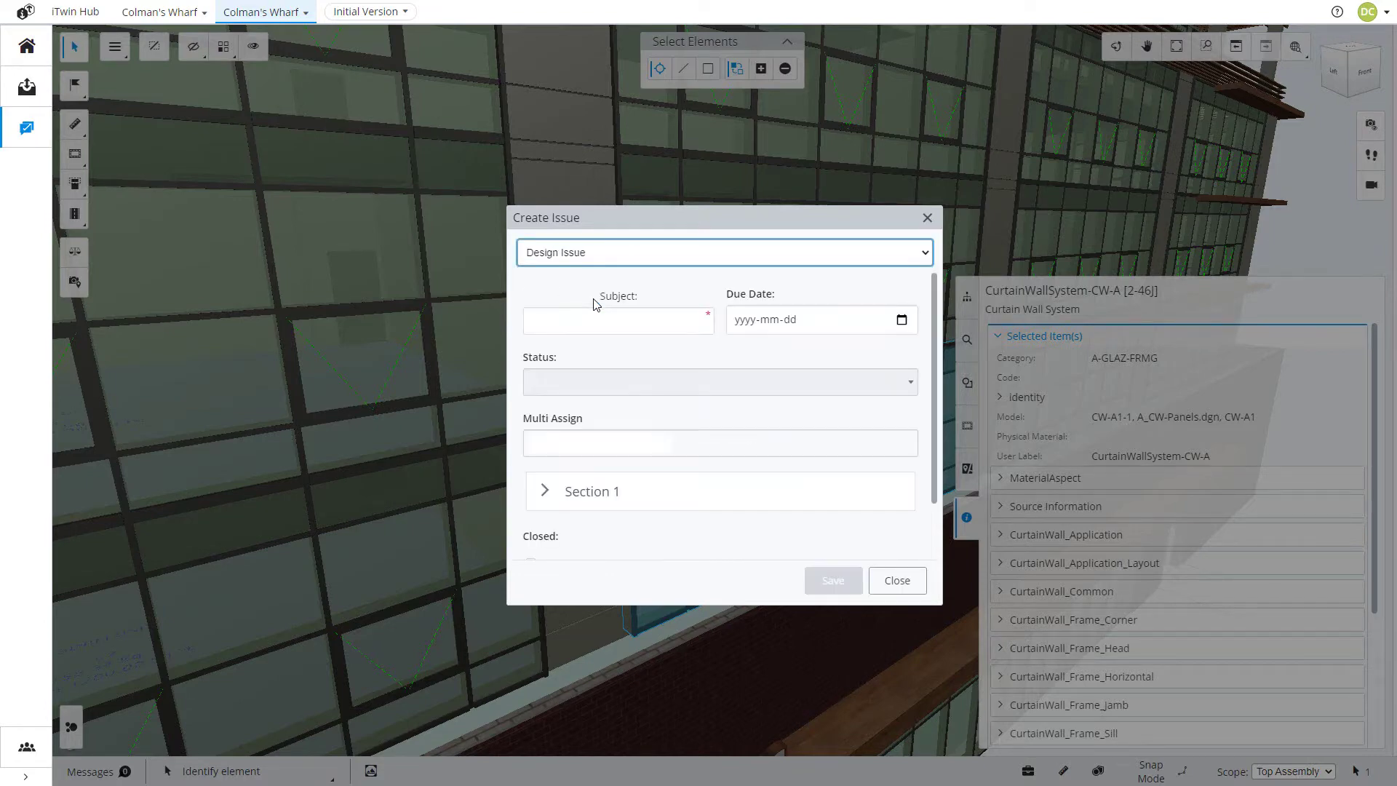
pyautogui.click(616, 318)
pyautogui.write('Windows')
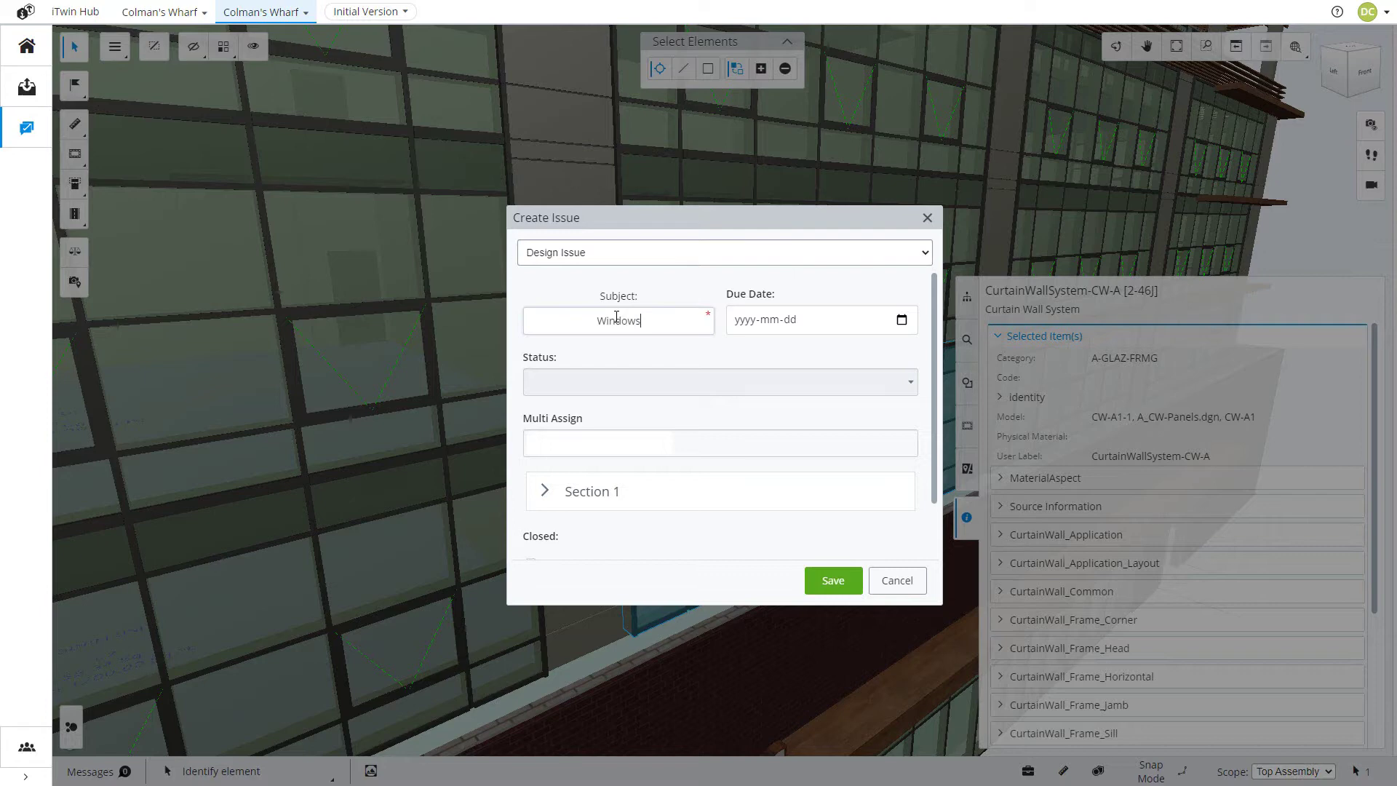
pyautogui.click(794, 327)
pyautogui.click(901, 319)
pyautogui.click(795, 455)
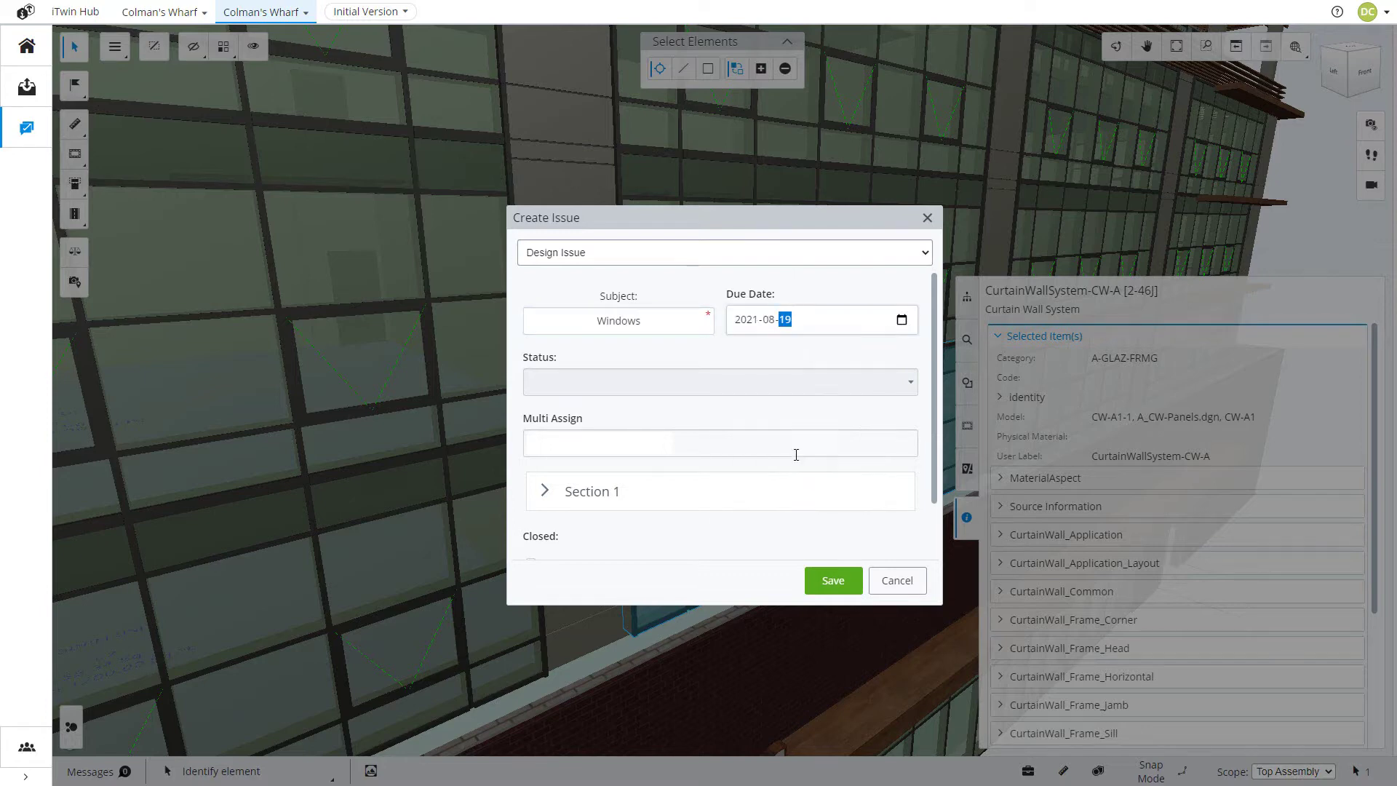
pyautogui.scroll(-2, 636, 456)
pyautogui.click(826, 586)
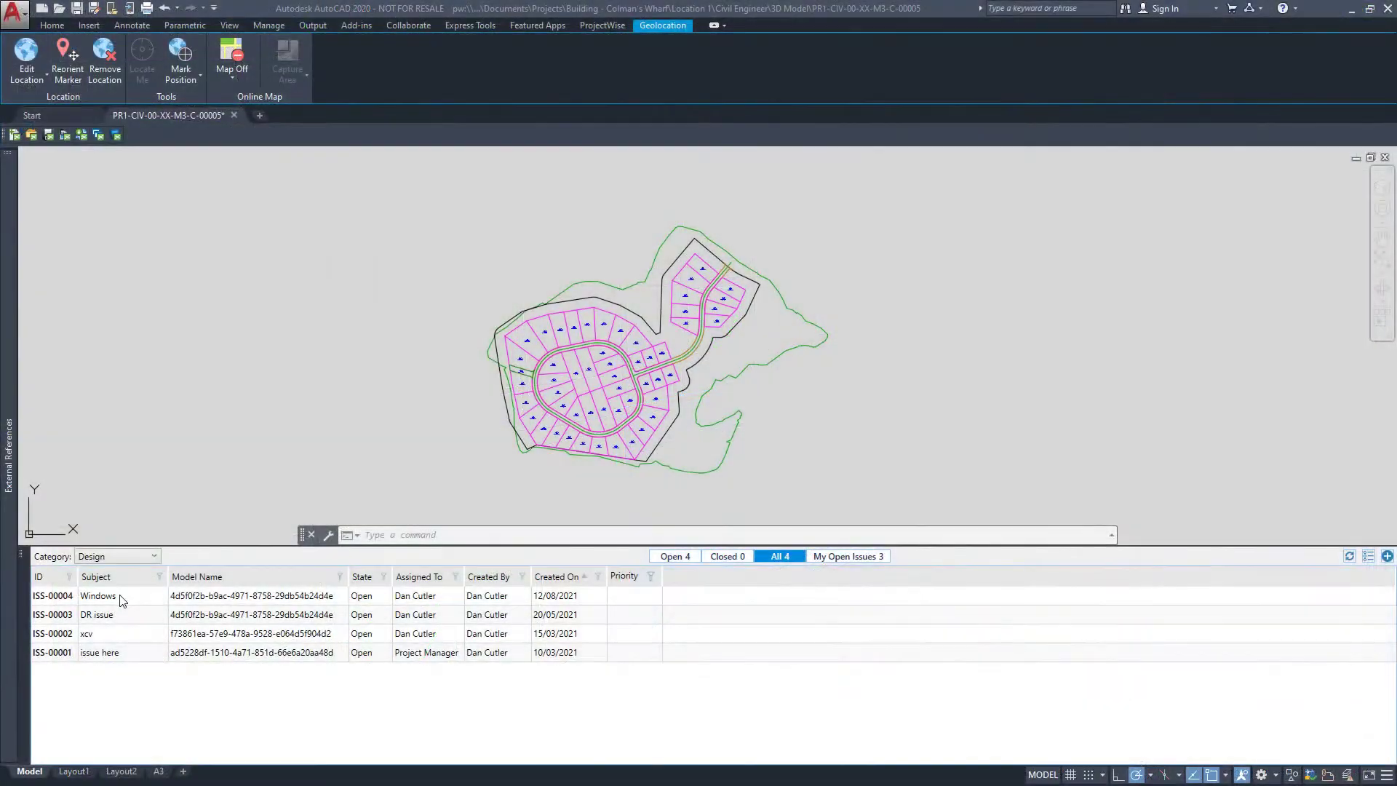
# Review ISS-00004's attachments, then the Windows issue's attachments, comments and audit trail.
pyautogui.rightClick(118, 595)
pyautogui.click(179, 611)
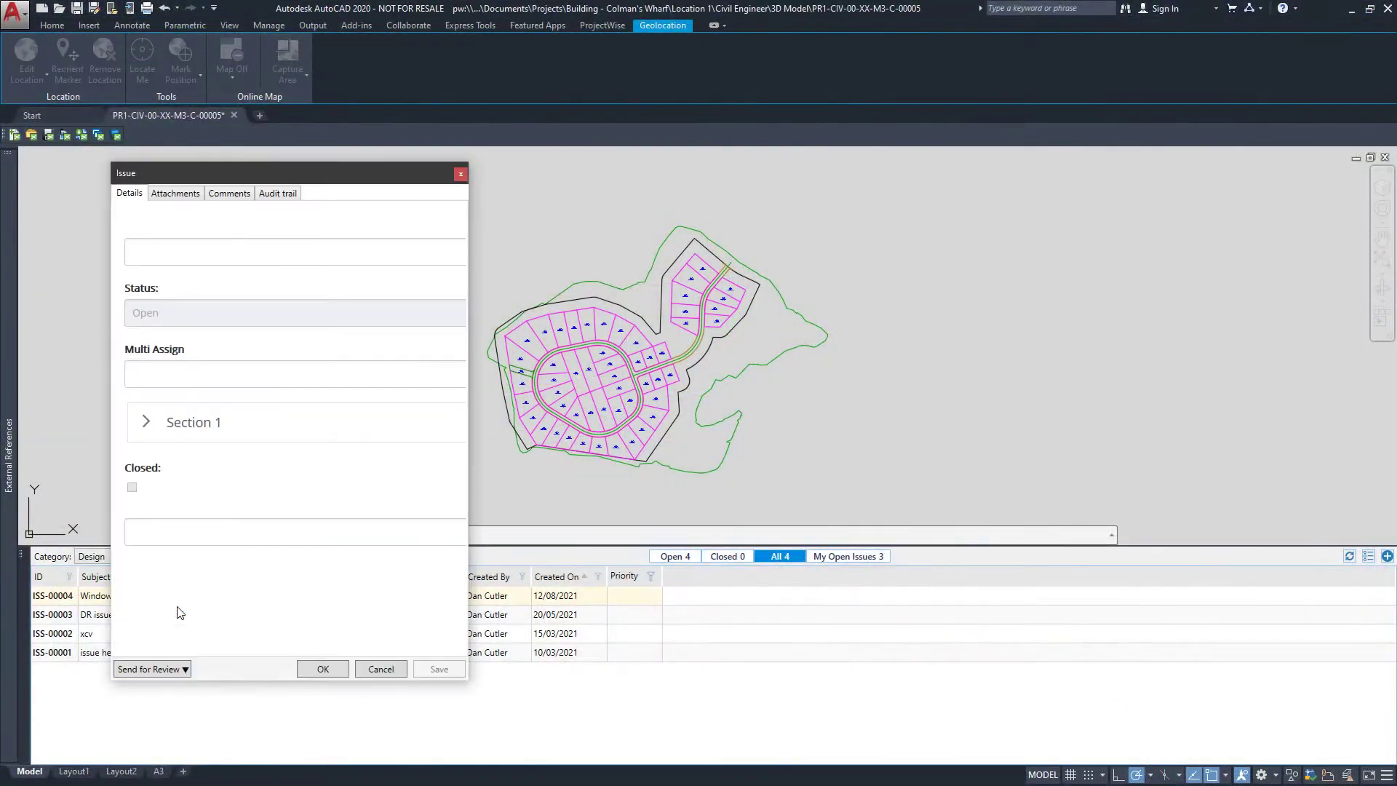
pyautogui.click(191, 200)
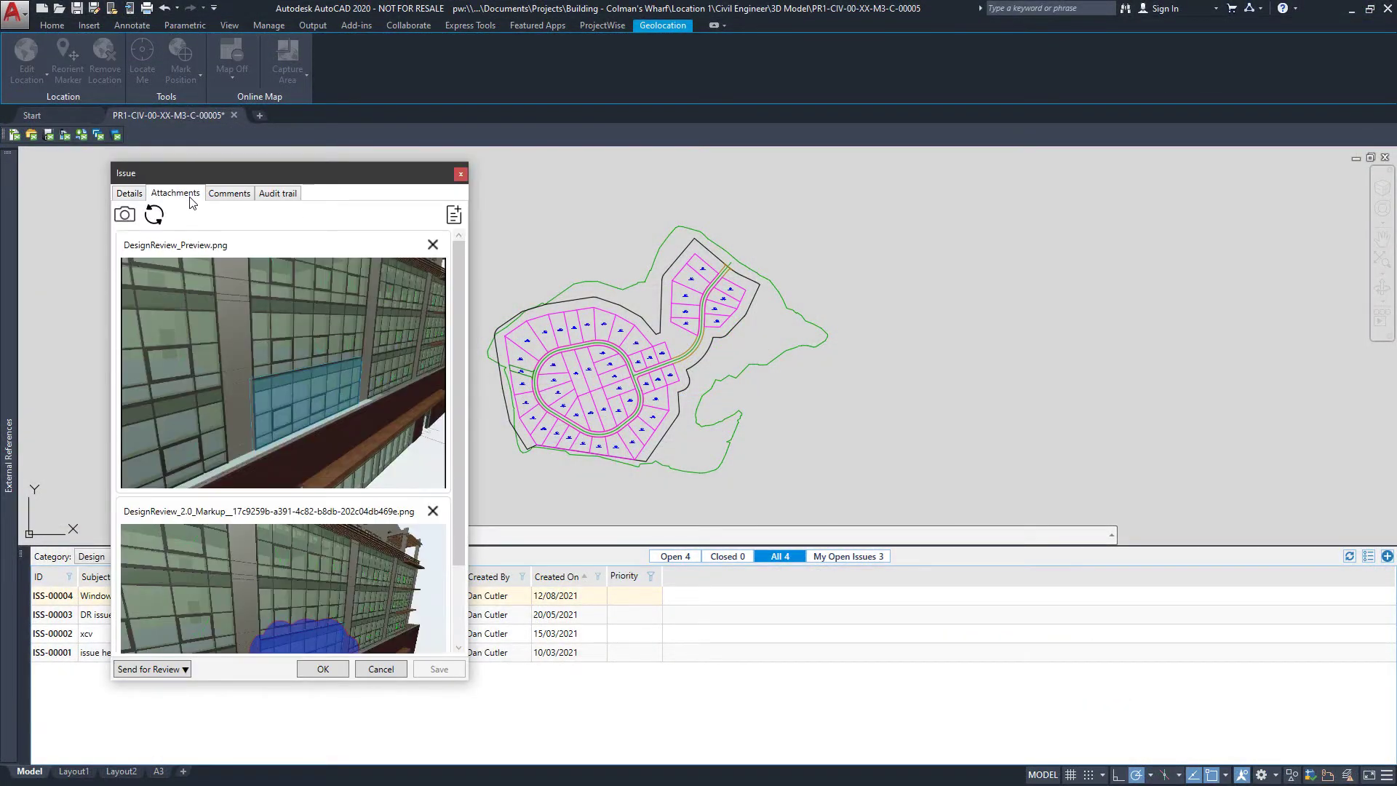
pyautogui.rightClick(103, 693)
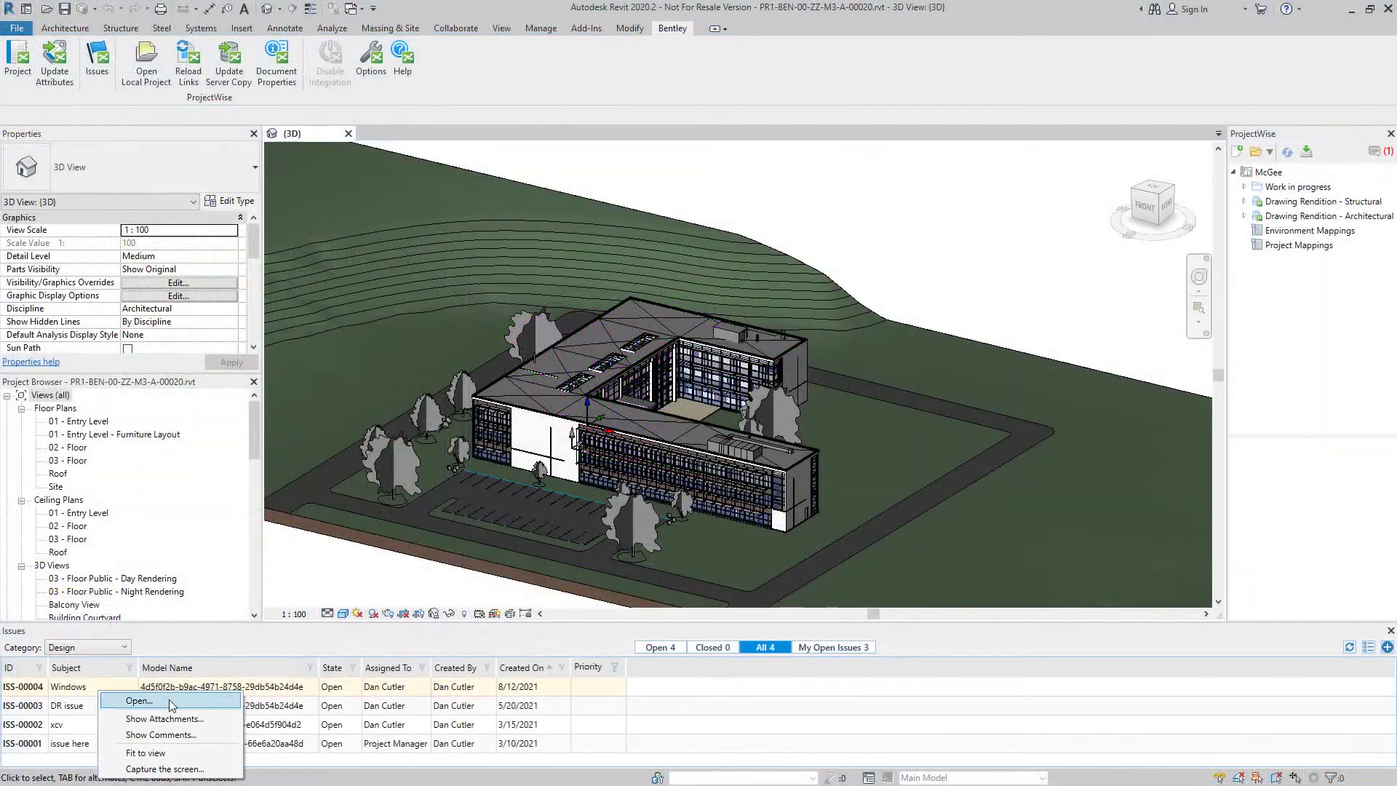
pyautogui.click(138, 700)
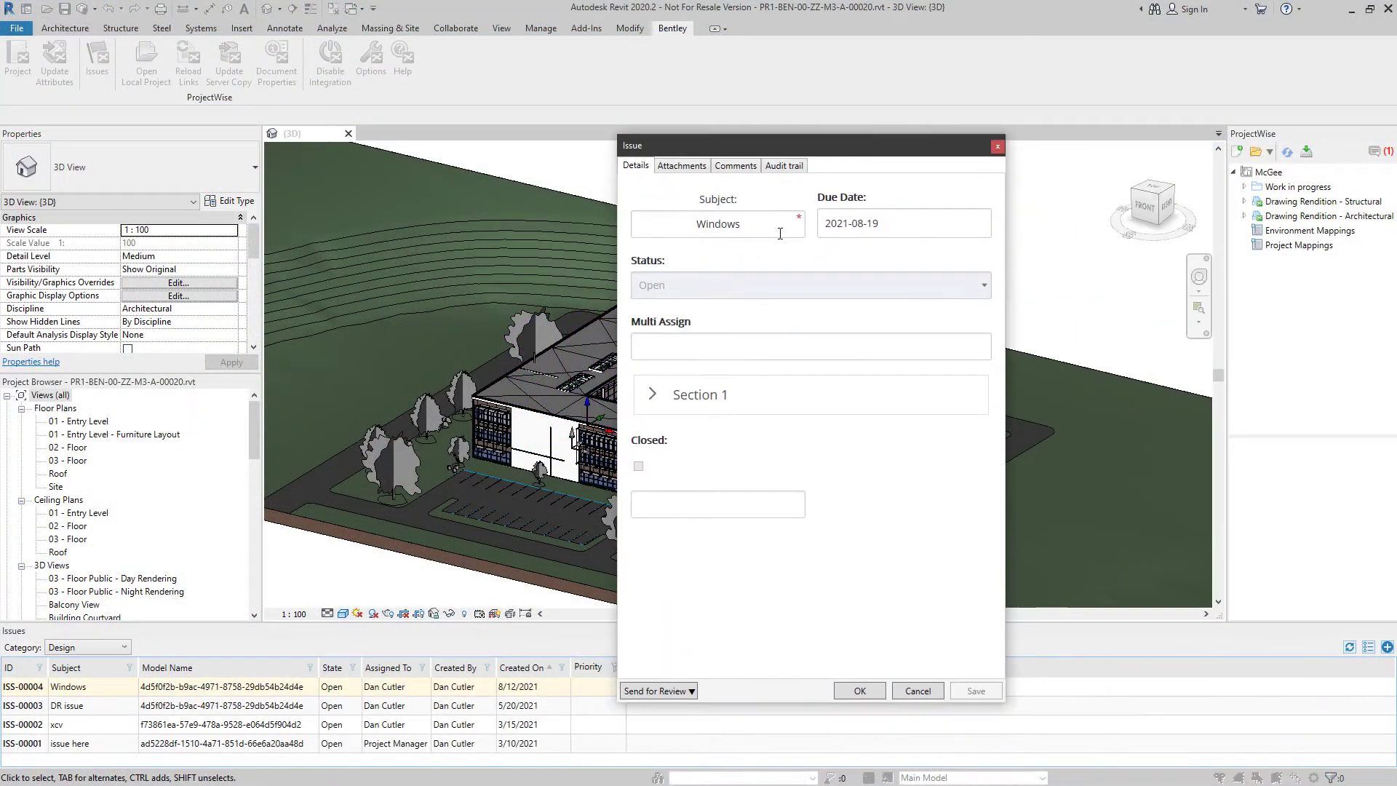
pyautogui.click(687, 167)
pyautogui.click(735, 166)
pyautogui.click(776, 167)
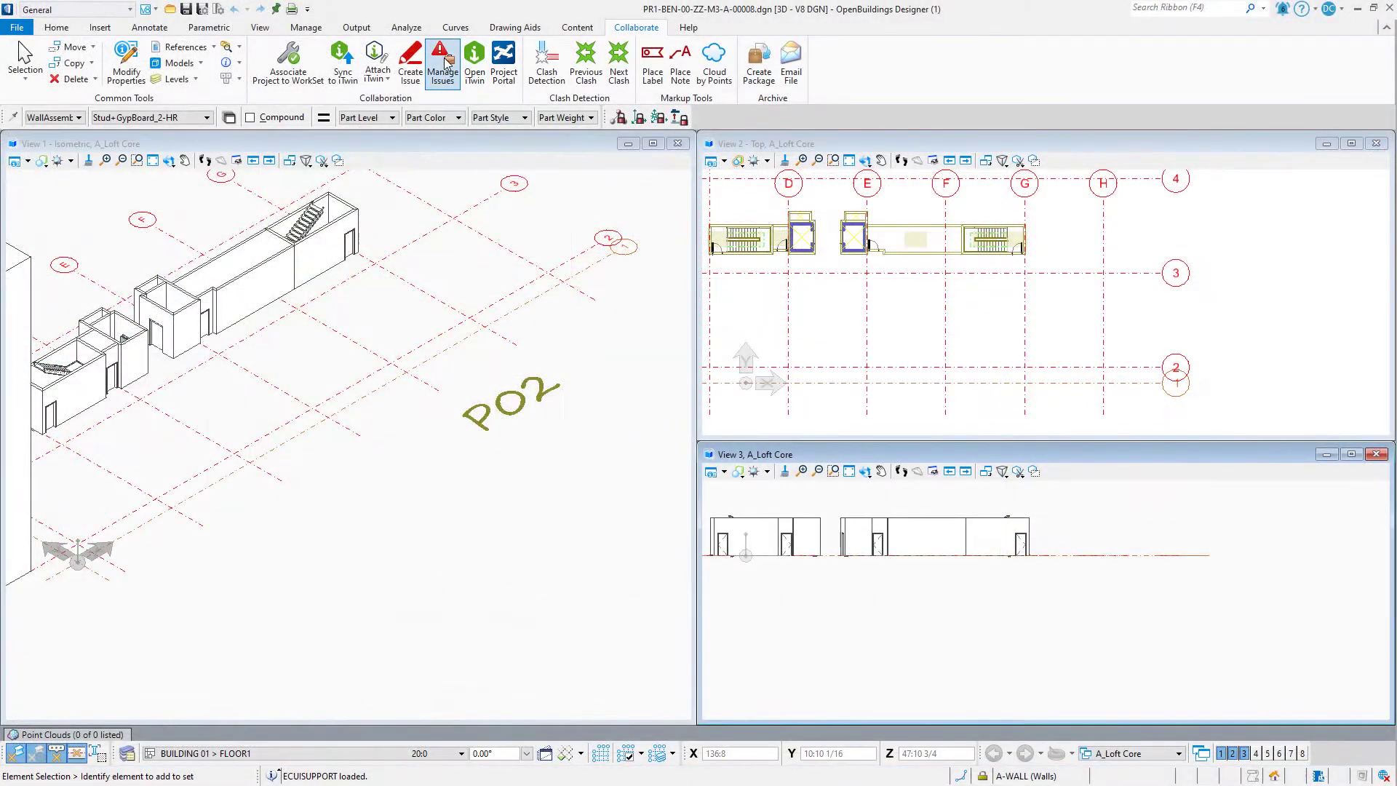
# Filter Manage Issues to type Issue and open the Windows issue.
pyautogui.click(445, 64)
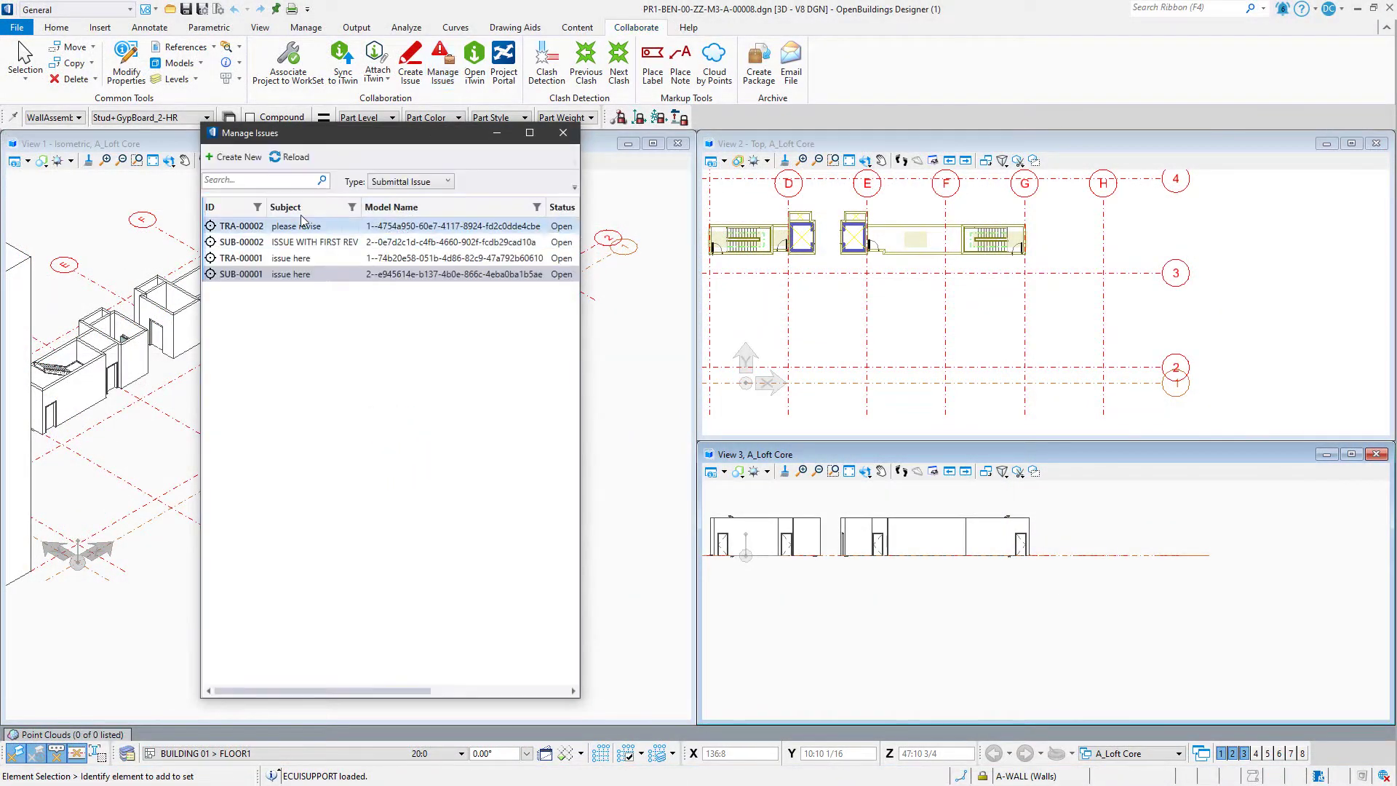
pyautogui.click(390, 184)
pyautogui.click(383, 197)
pyautogui.rightClick(285, 225)
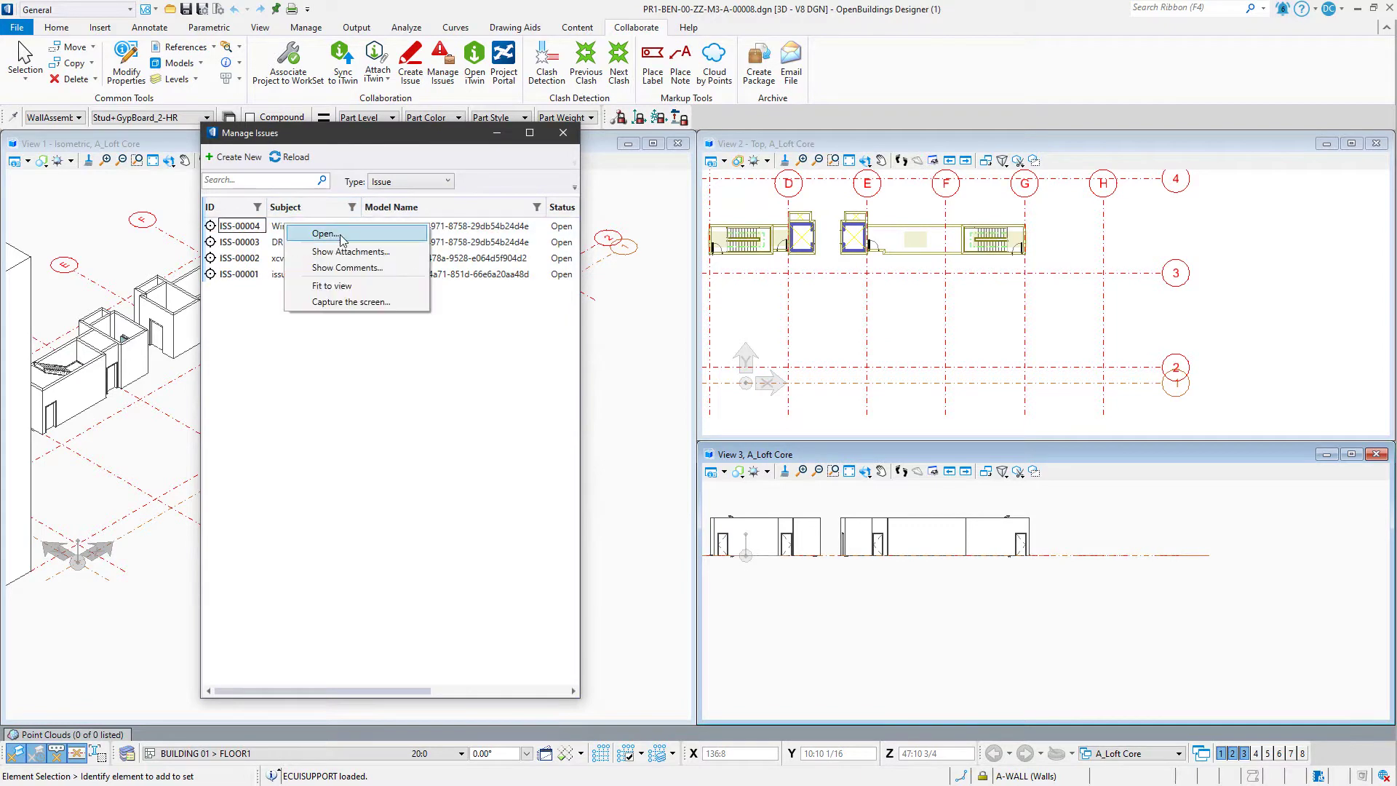
pyautogui.click(306, 231)
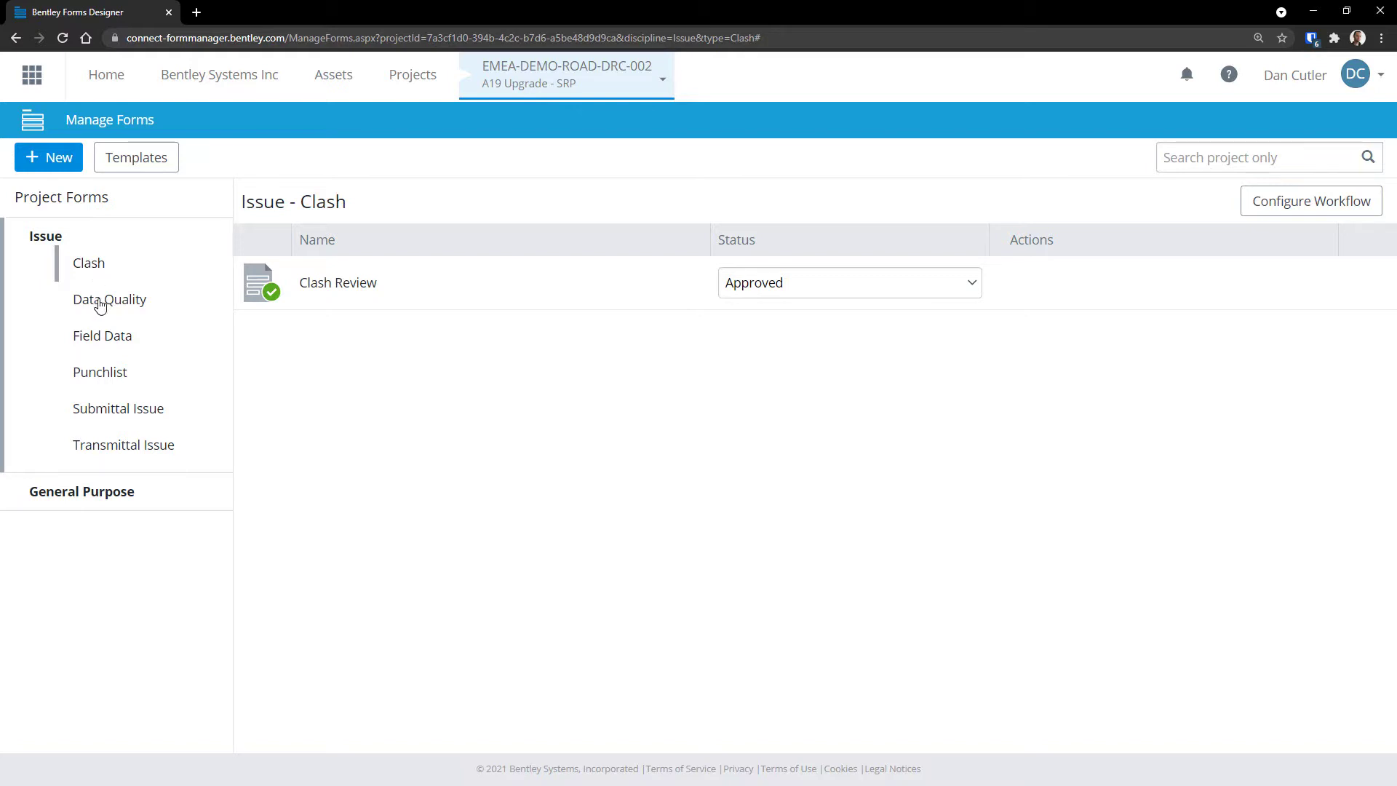
# Go from Data Quality to Clash under Issue to list the Clash Review form.
pyautogui.click(104, 308)
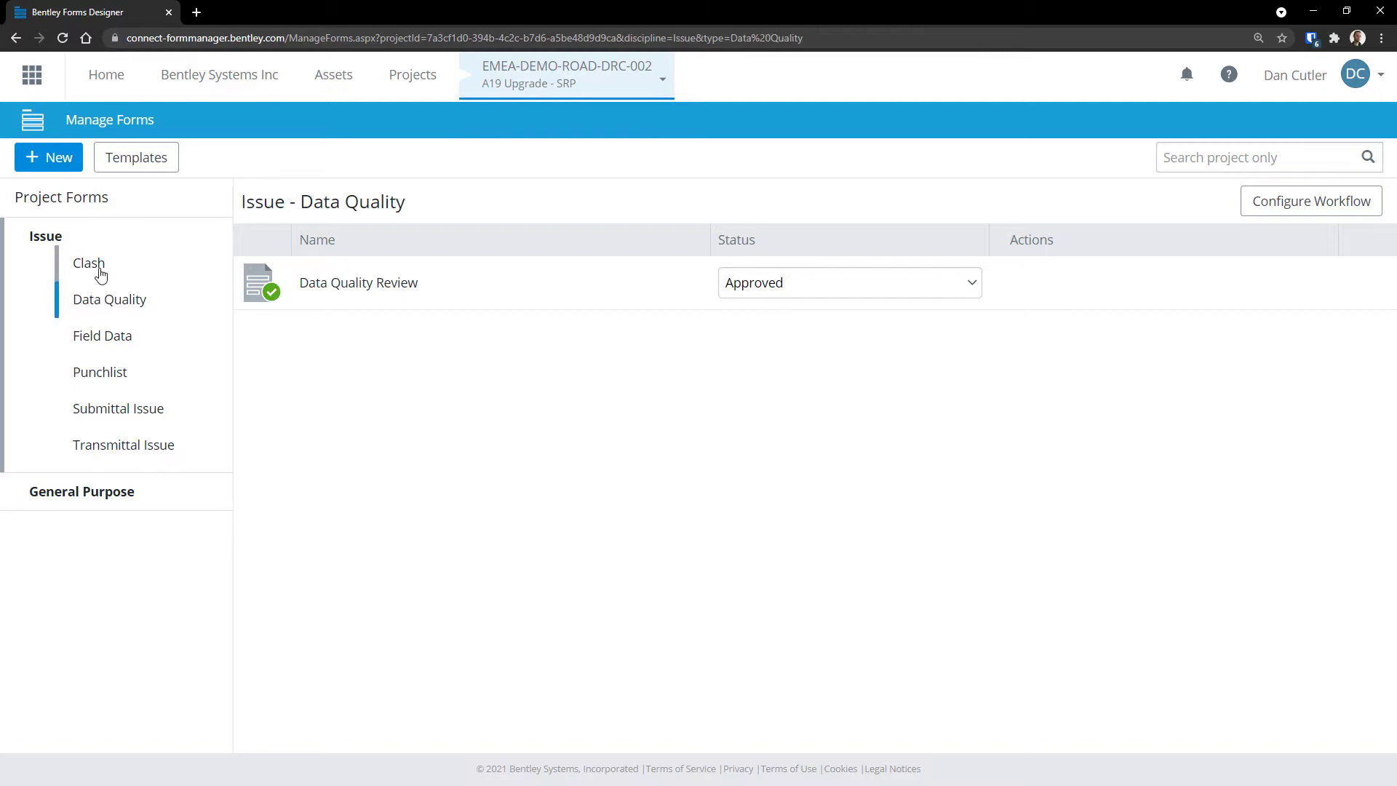
pyautogui.click(98, 272)
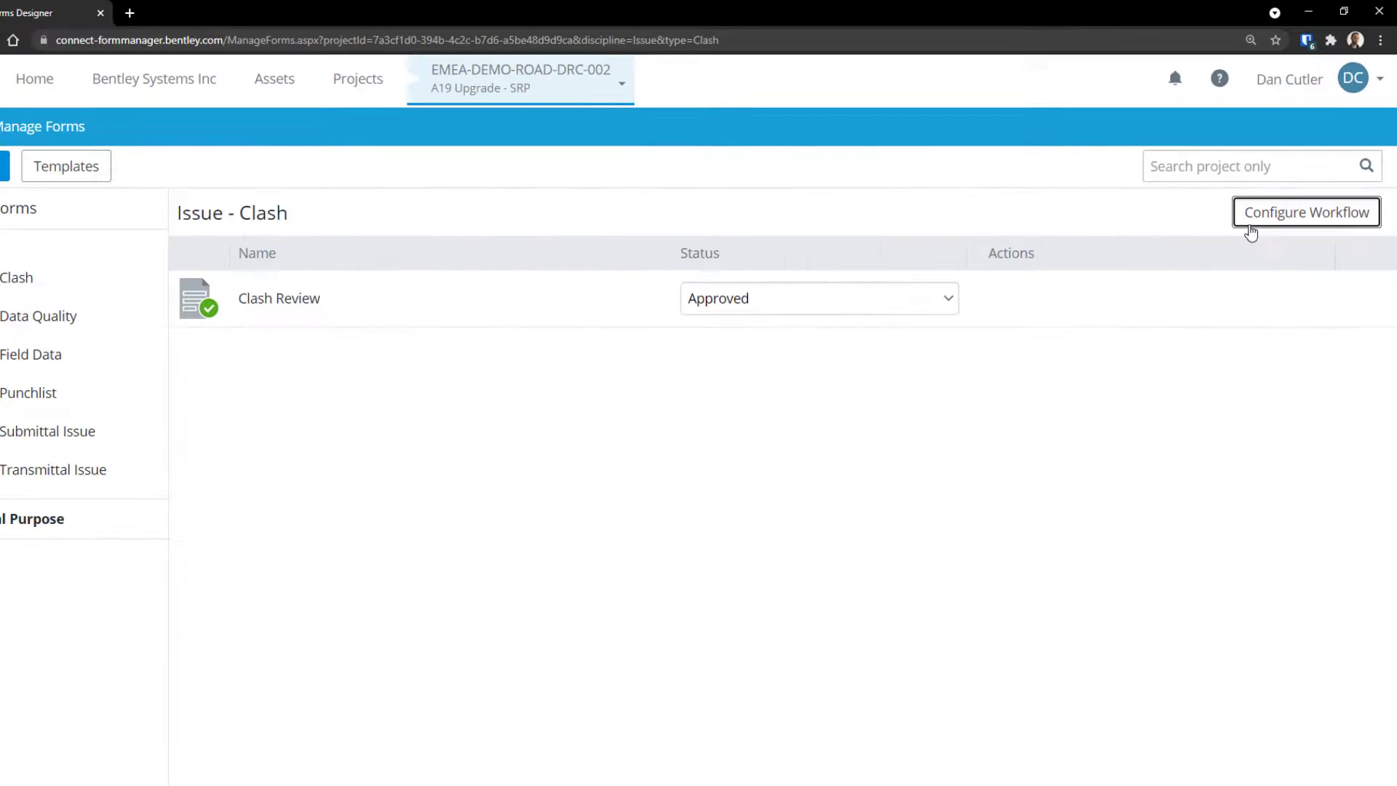
# Import the Basic Workflow template into the Clash issue type's workflow.
pyautogui.click(1148, 384)
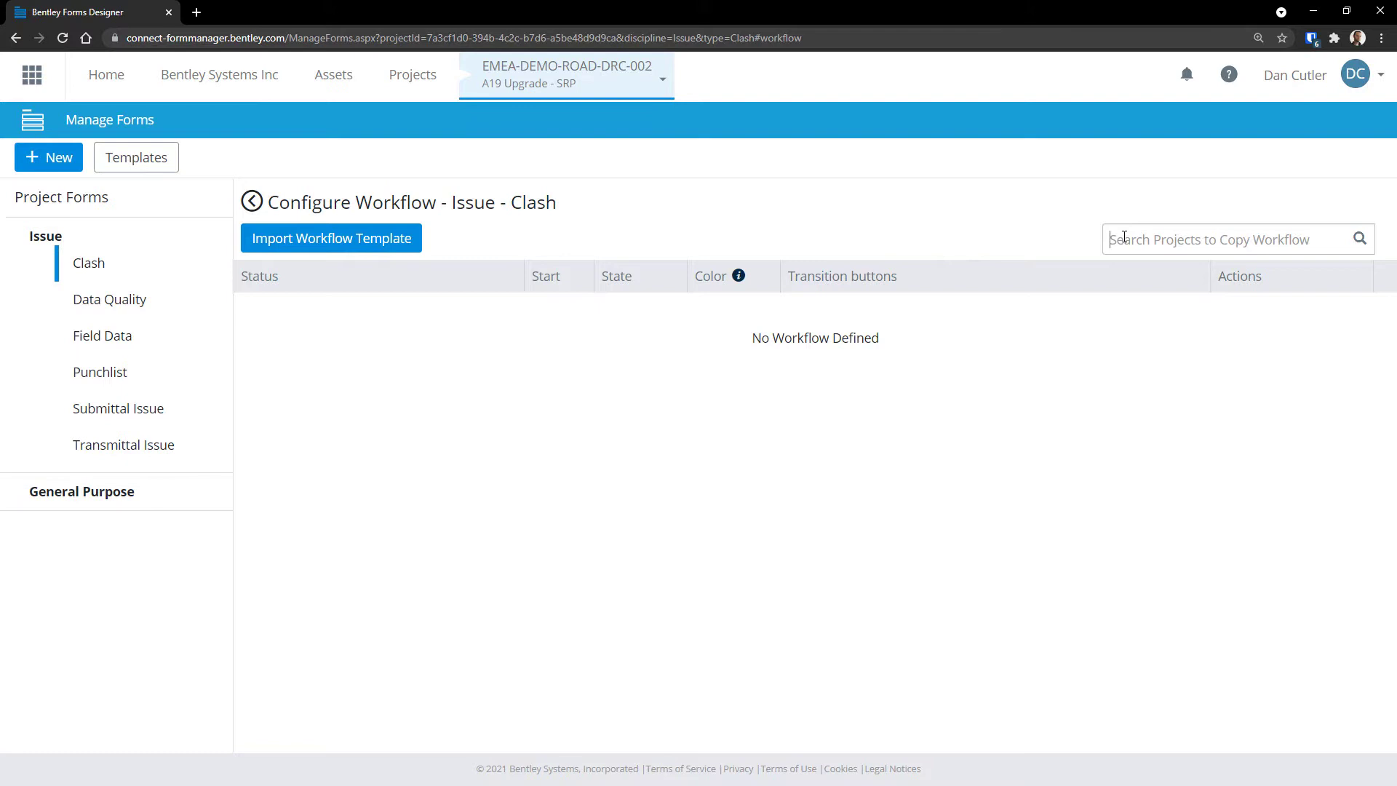
pyautogui.click(1124, 237)
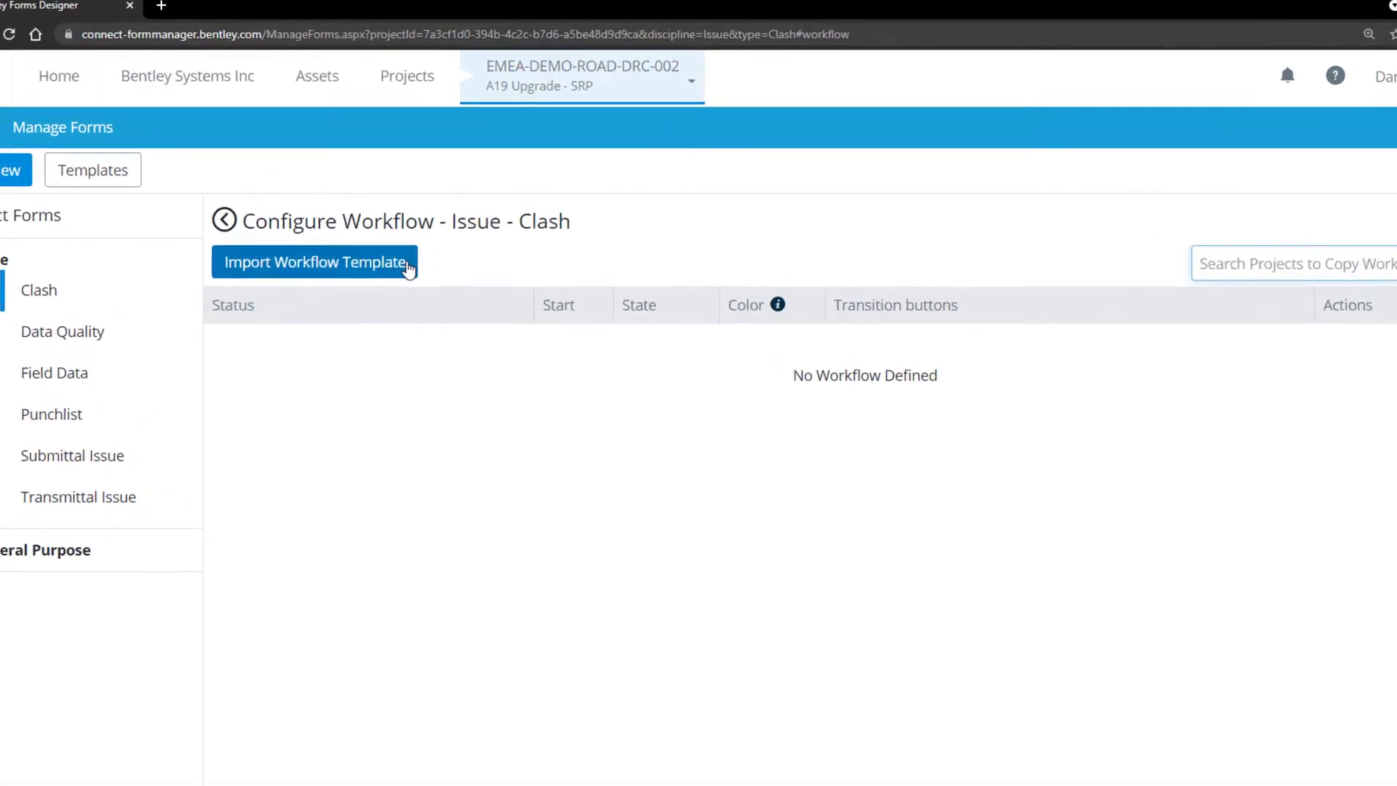
pyautogui.click(413, 244)
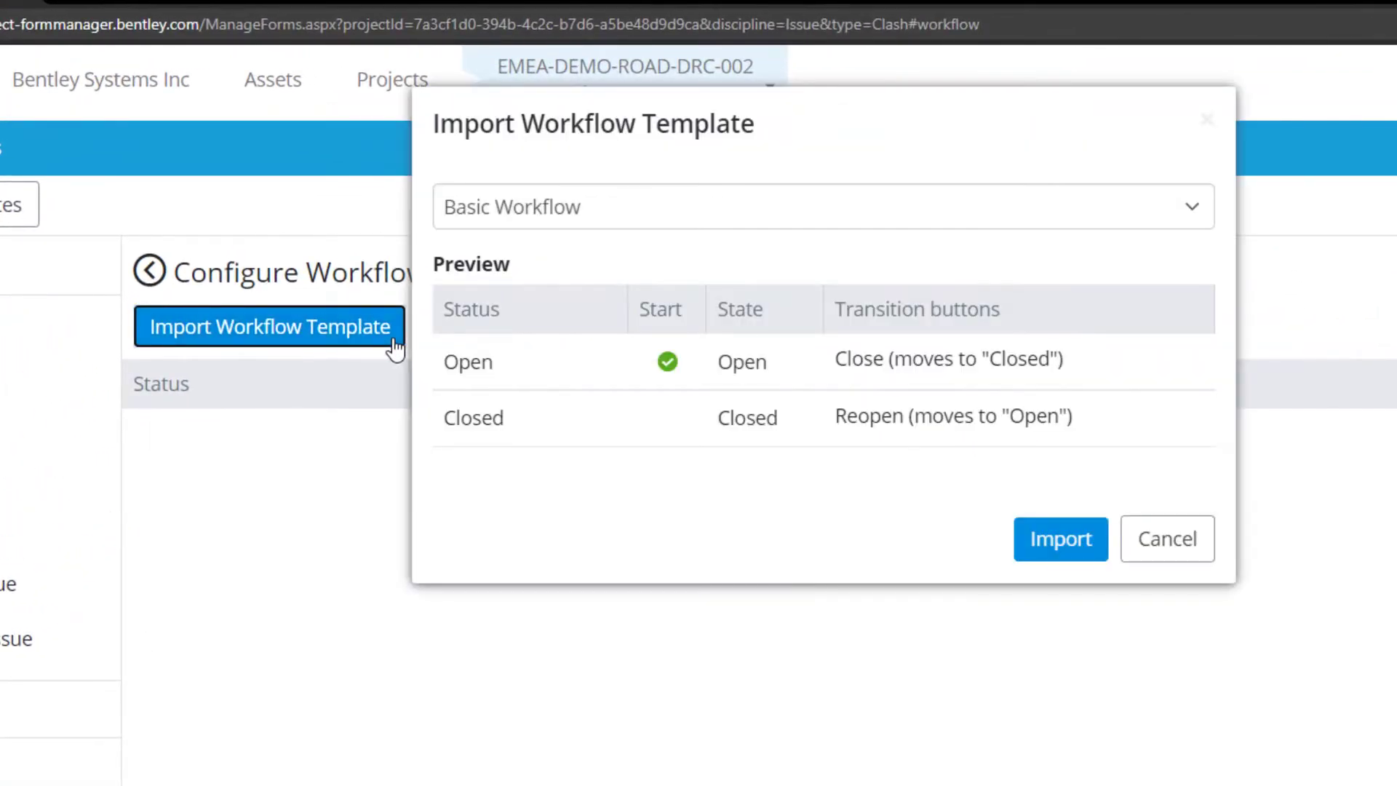
pyautogui.click(636, 215)
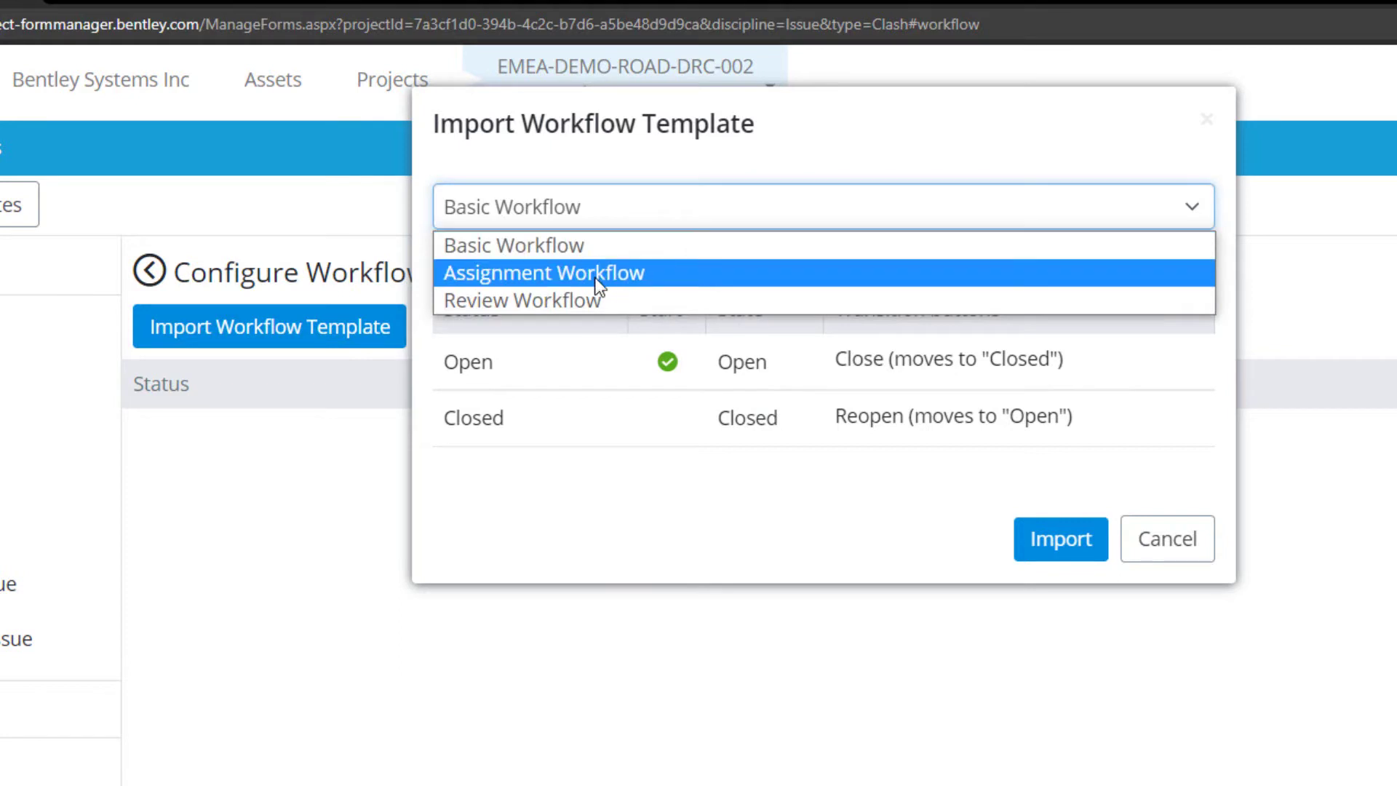
pyautogui.click(597, 249)
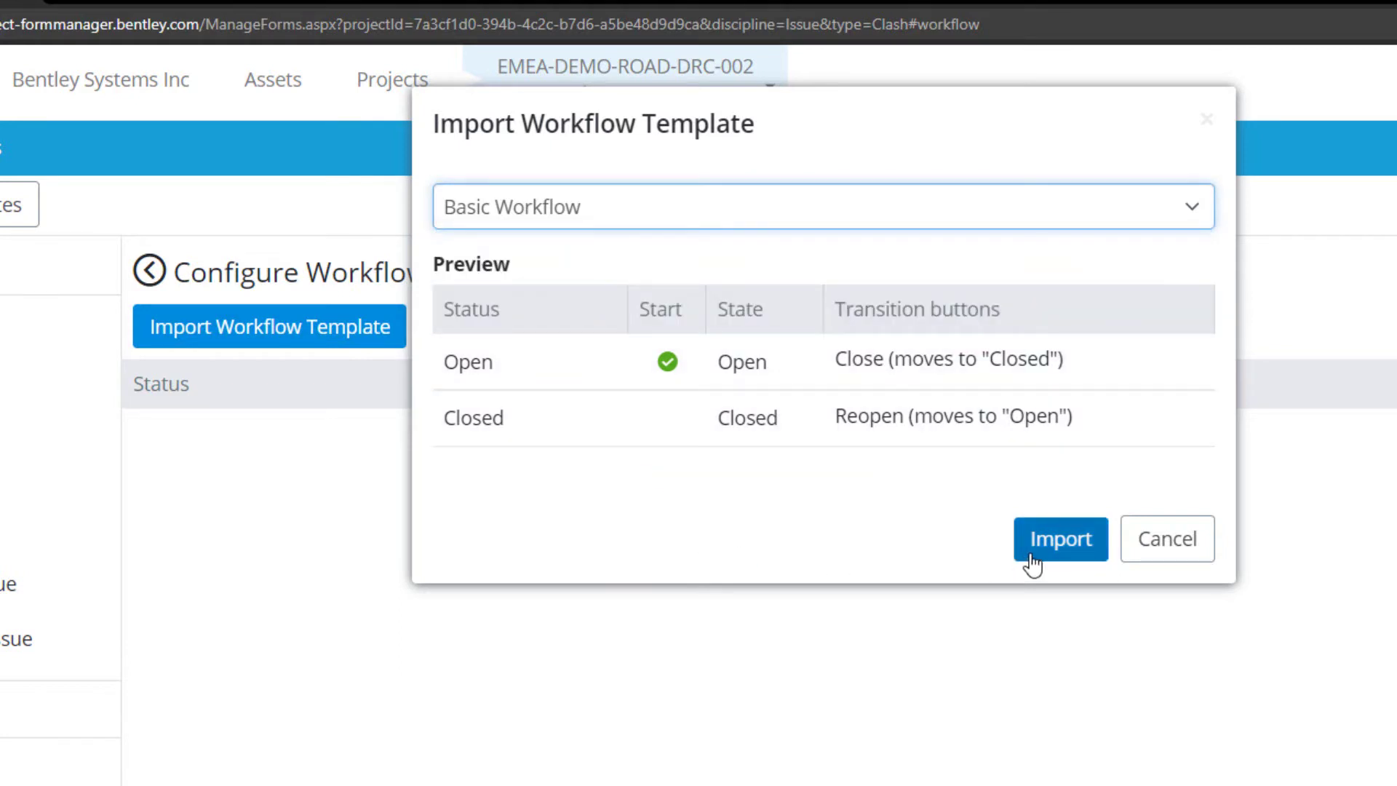
pyautogui.click(1059, 539)
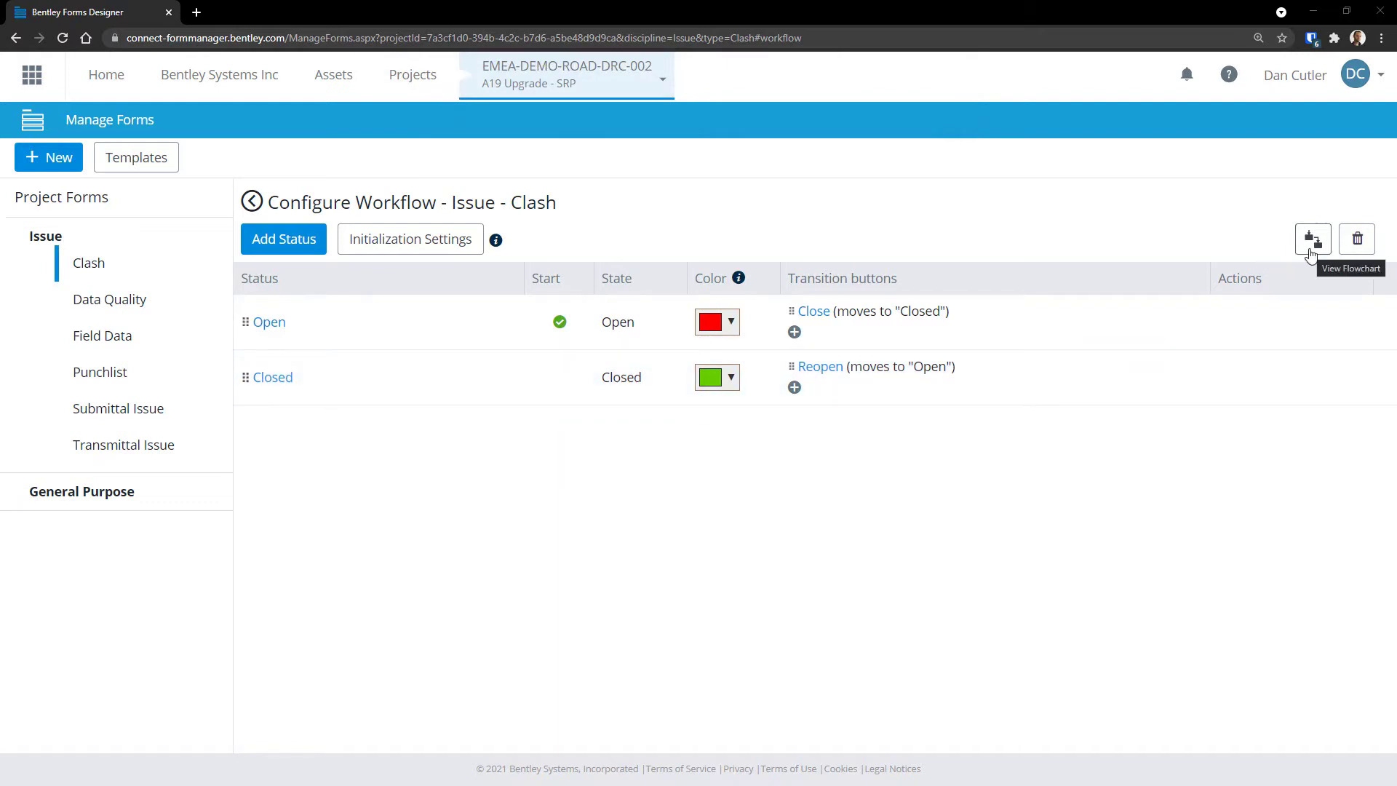
pyautogui.click(1309, 250)
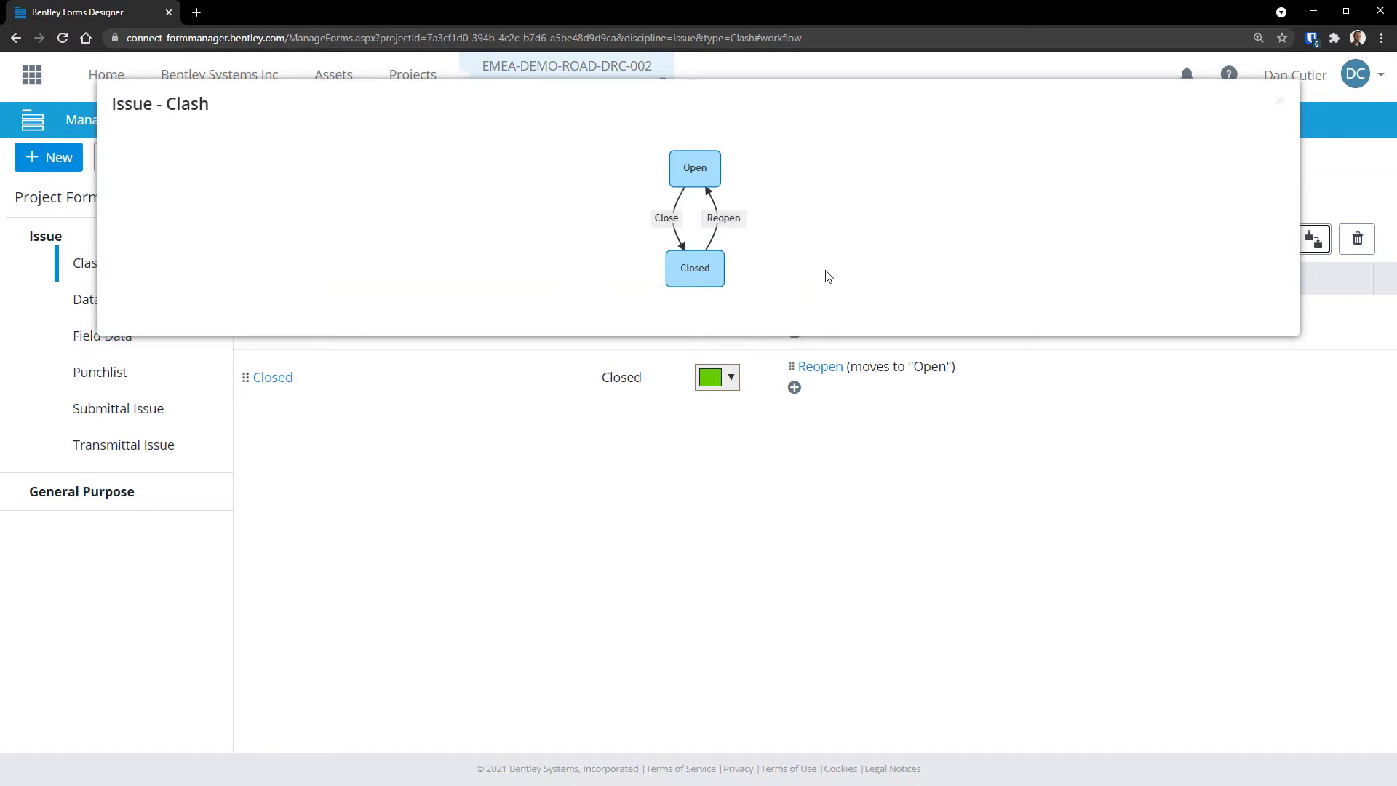
pyautogui.click(1279, 104)
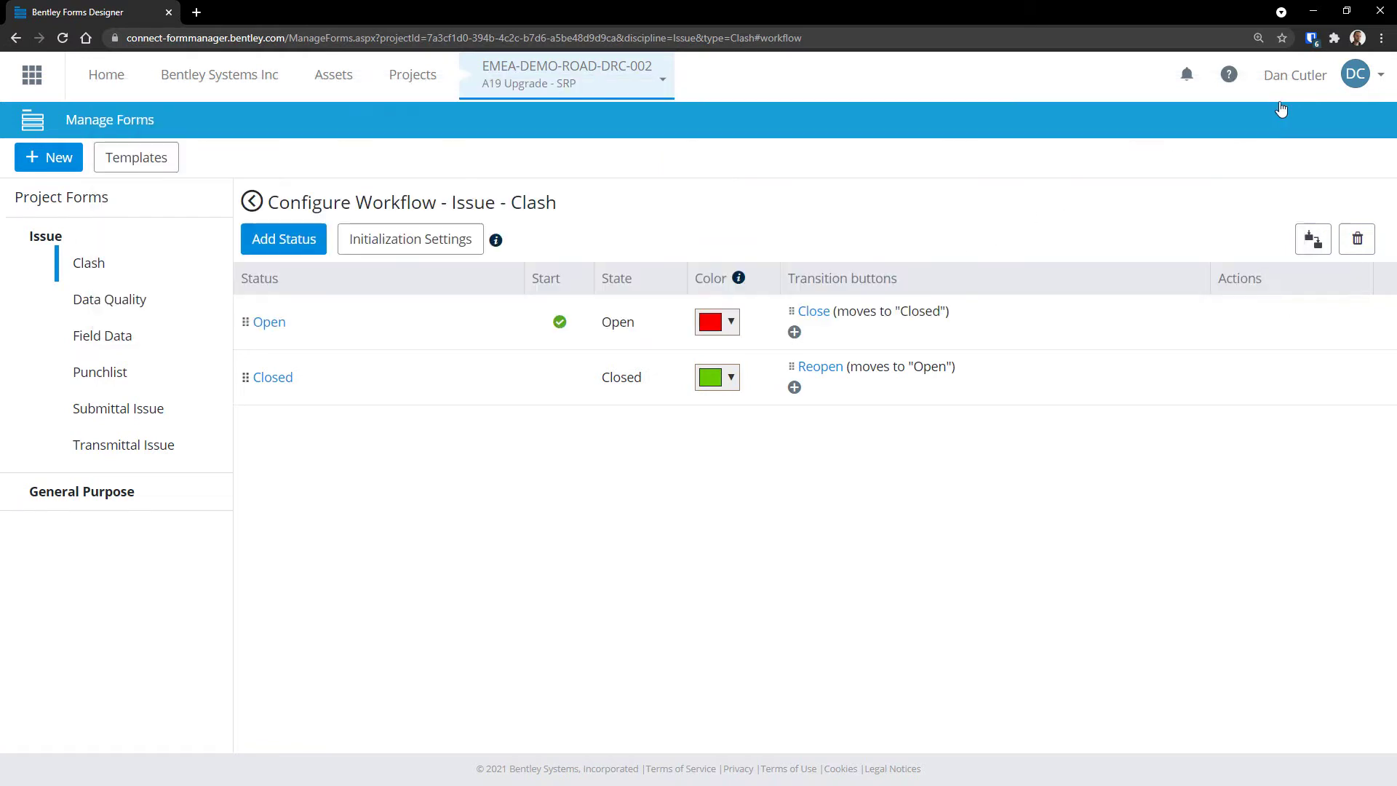
pyautogui.click(445, 254)
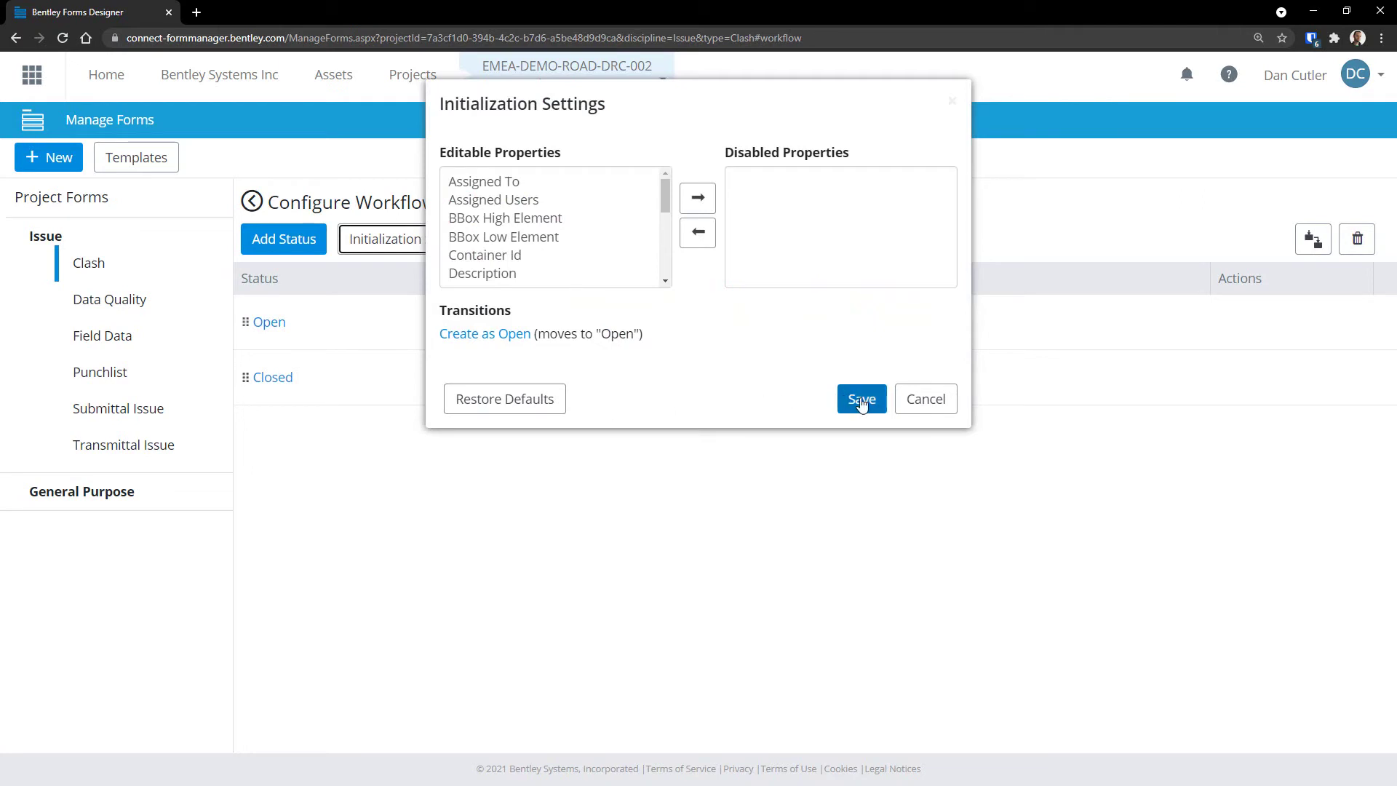
pyautogui.click(926, 401)
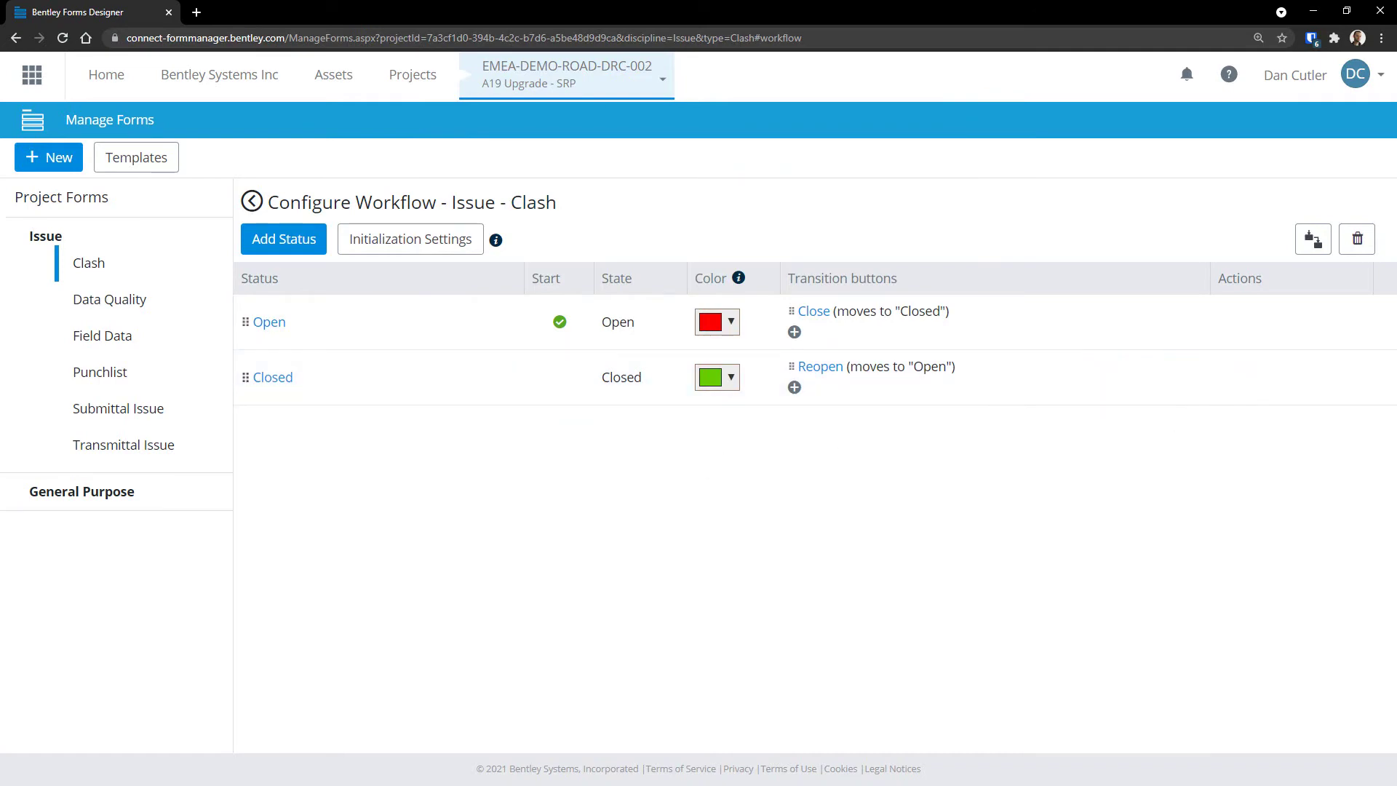
# Switch to the Issues dashboard browser window and reload it.
pyautogui.hotkey('alt', 'Tab')
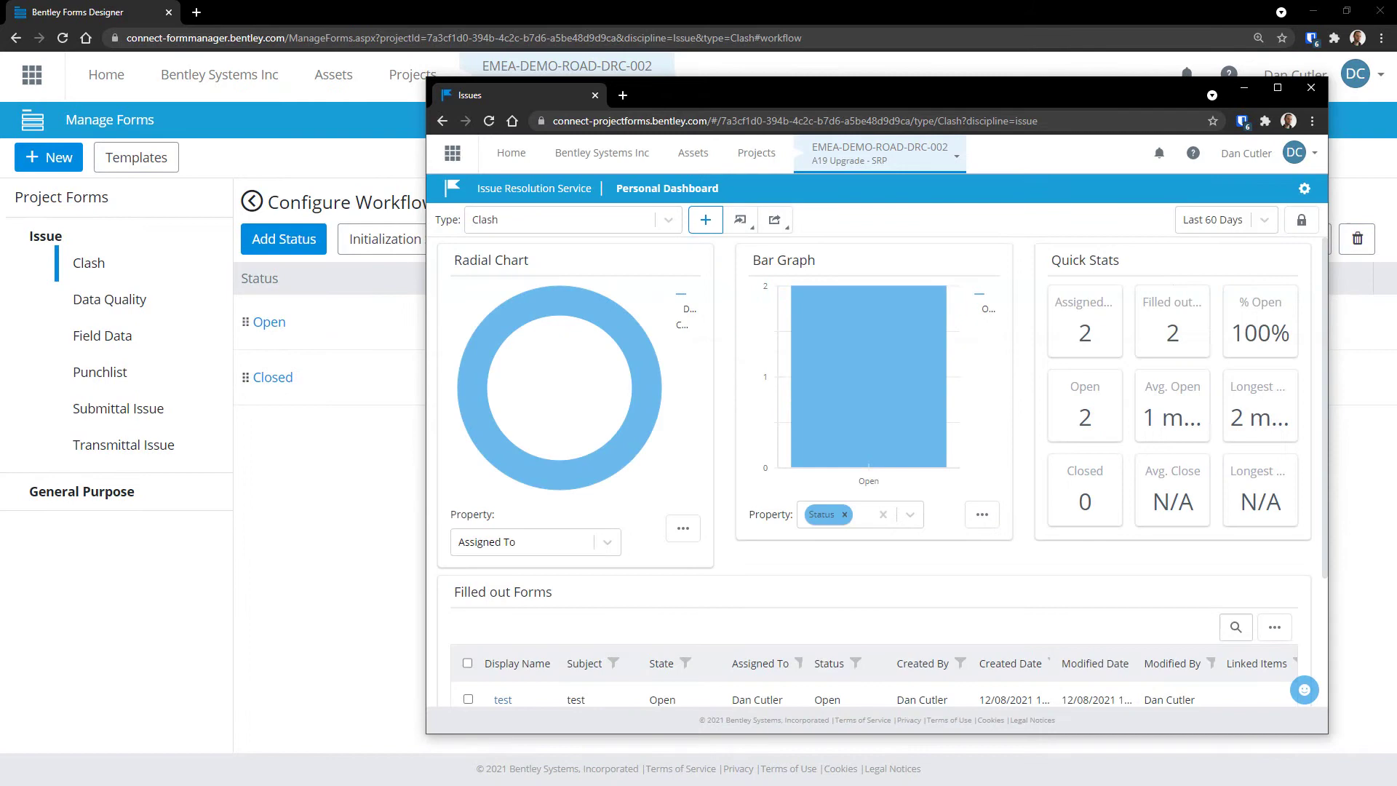
pyautogui.moveTo(872, 384)
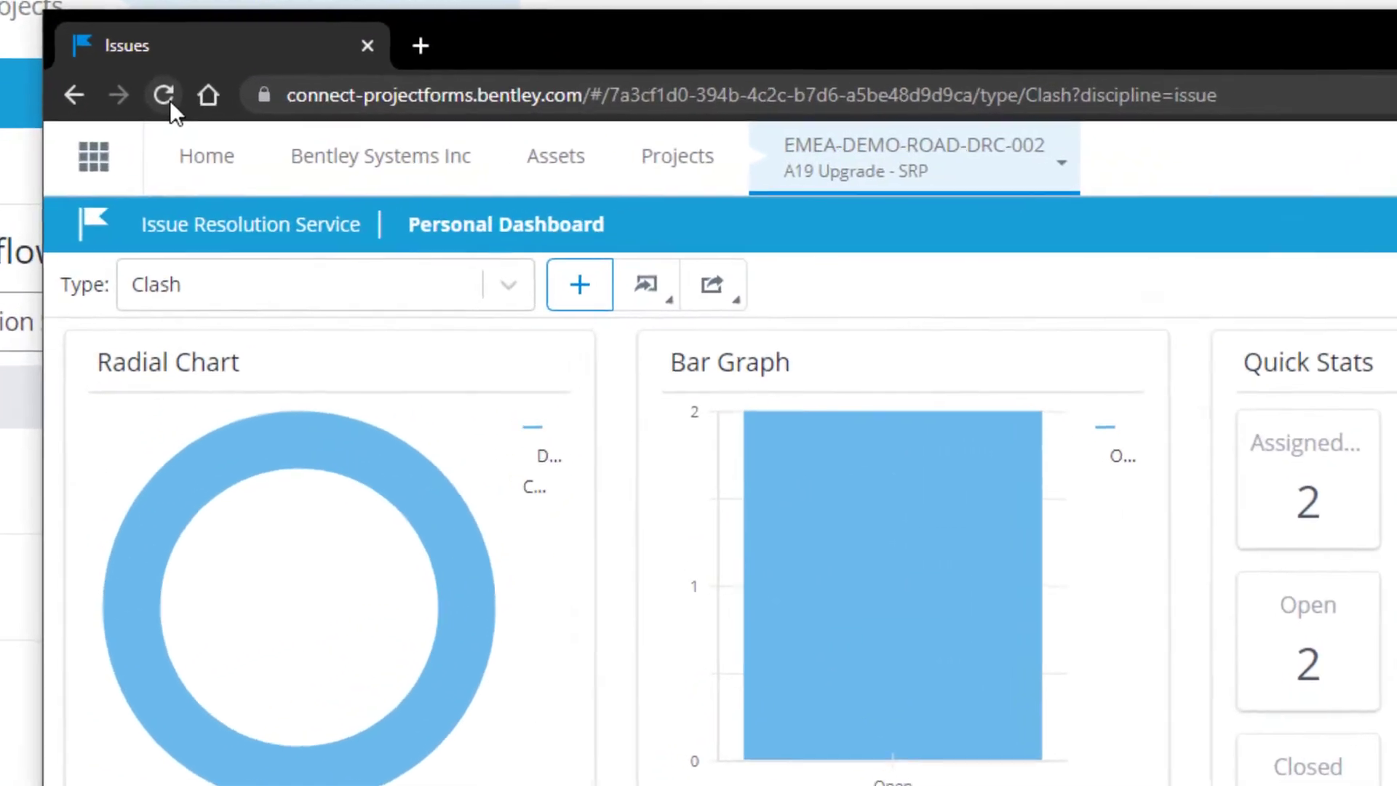
pyautogui.click(489, 120)
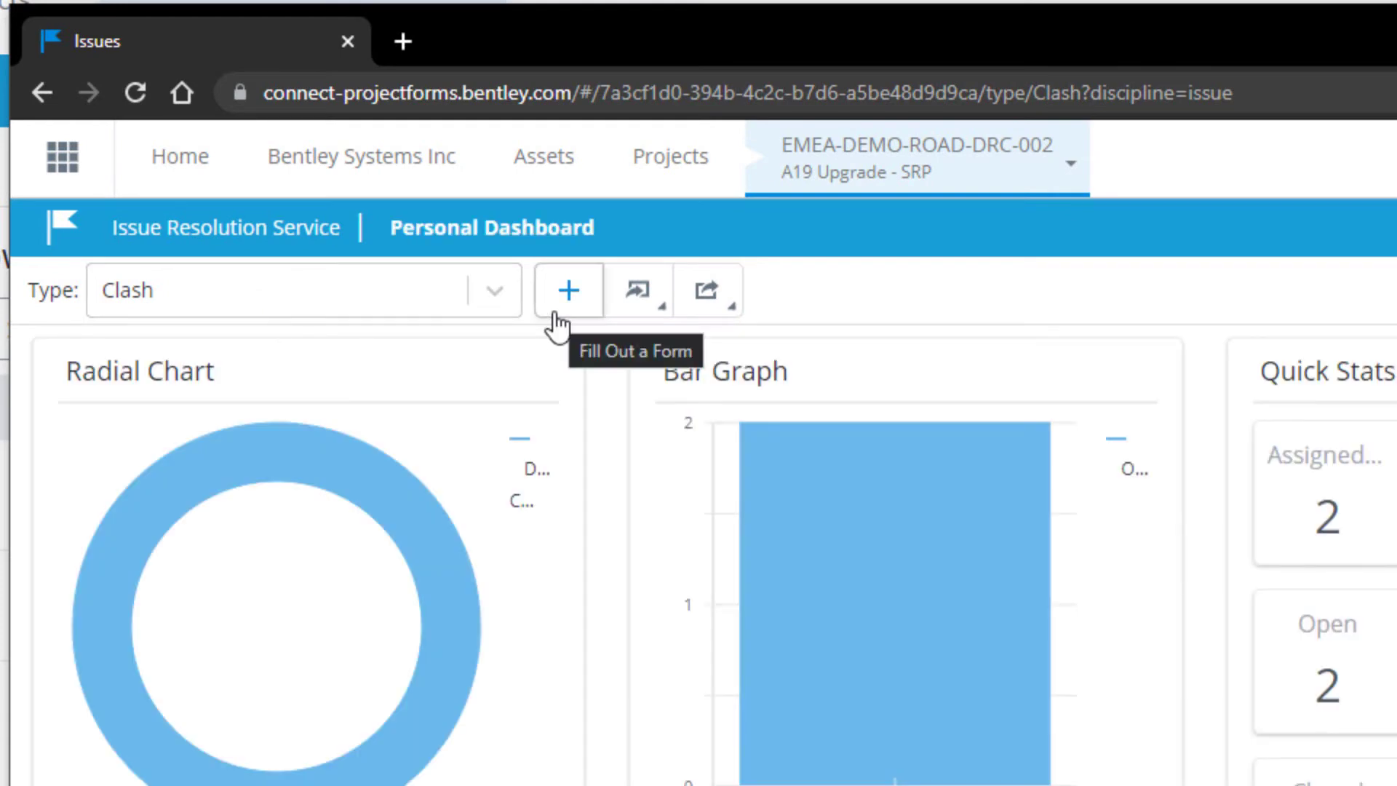
# Fill out and save a Clash Review form with subject 'test' and discipline Sample.
pyautogui.click(557, 316)
pyautogui.click(758, 378)
pyautogui.click(764, 446)
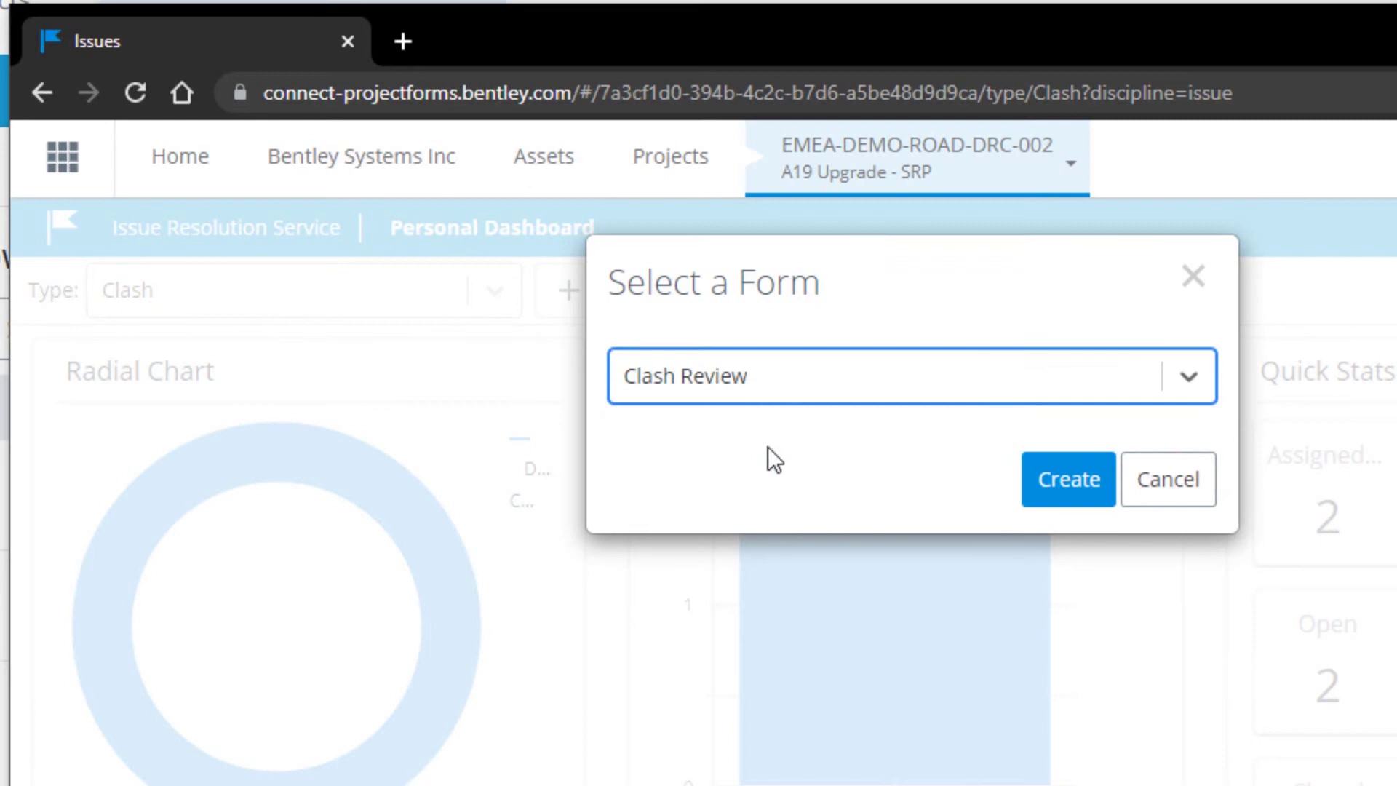
pyautogui.click(1033, 500)
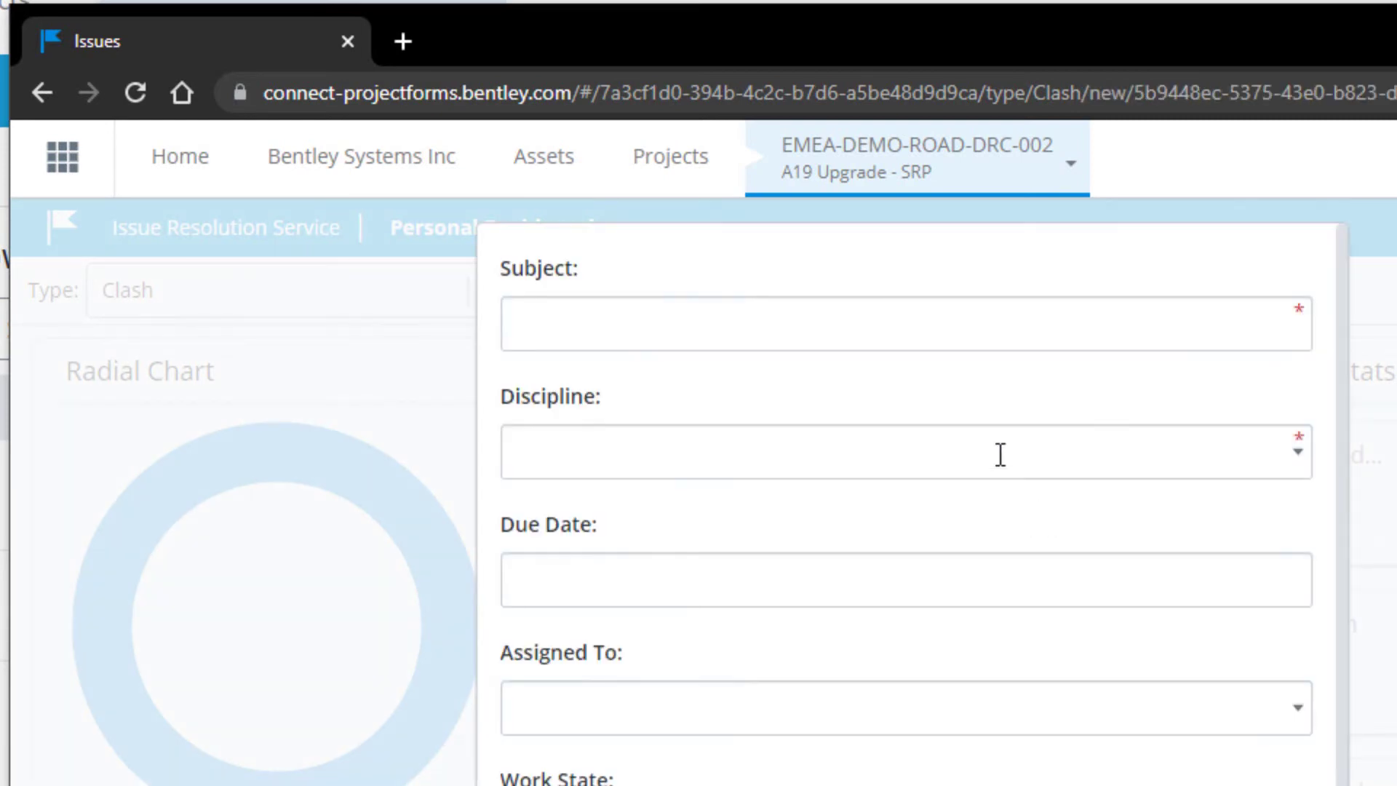
pyautogui.click(900, 324)
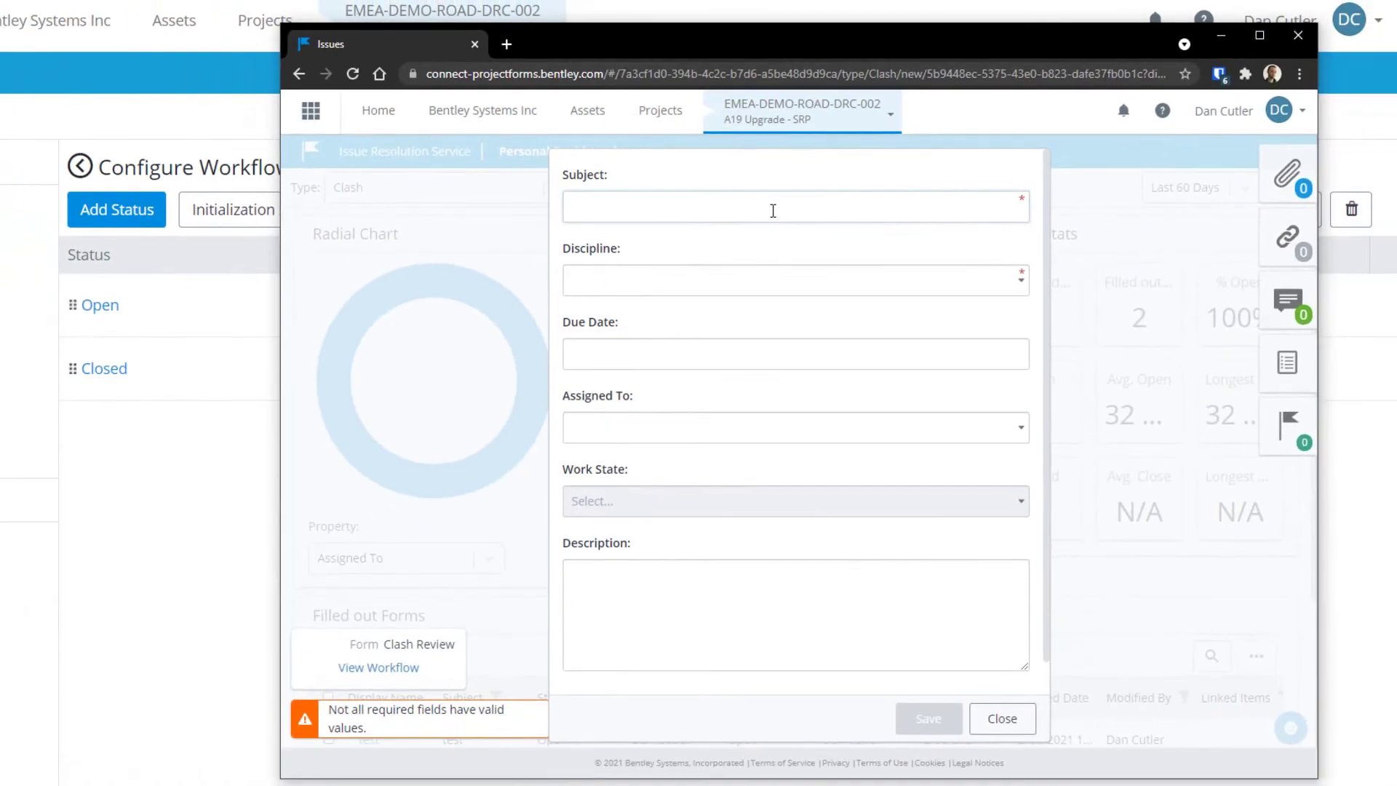
pyautogui.write('test')
pyautogui.click(712, 291)
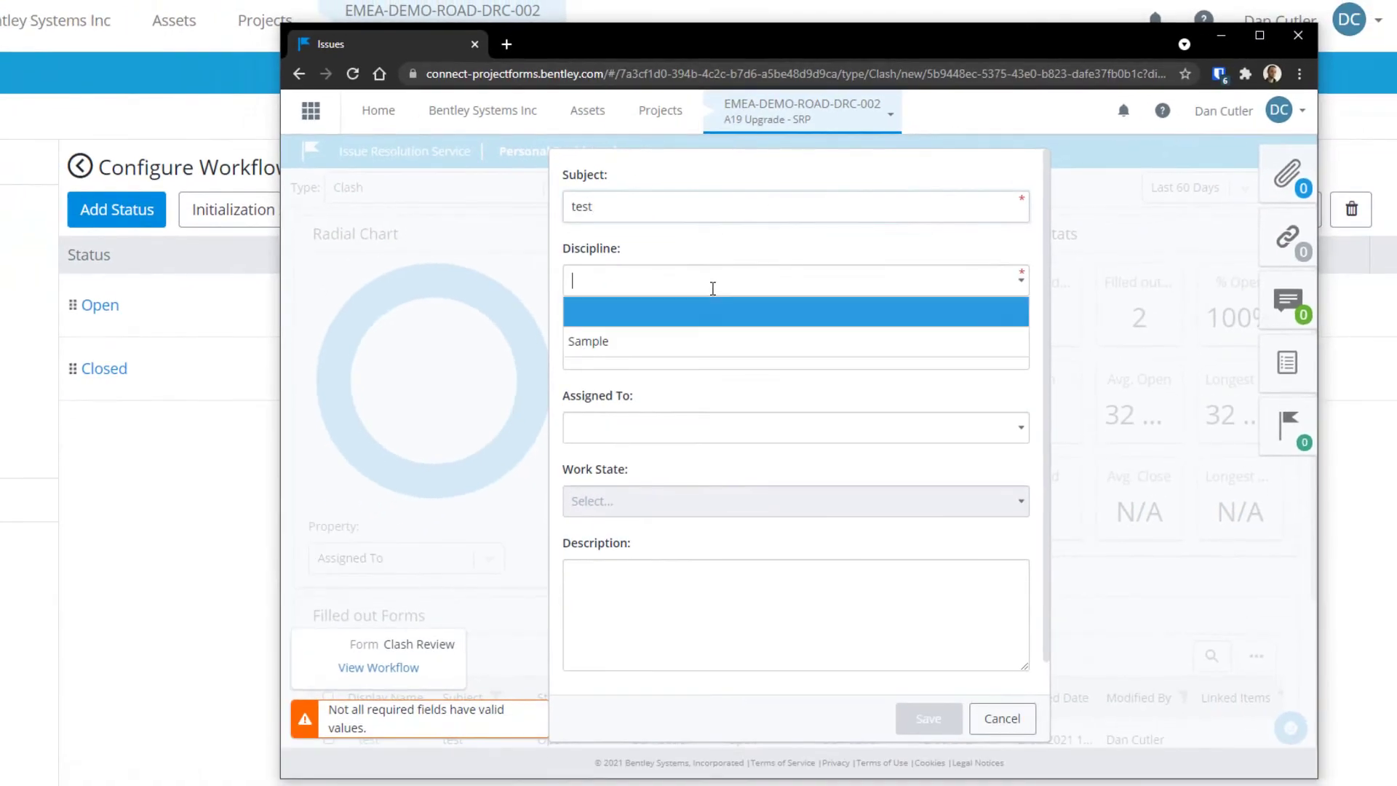
pyautogui.click(654, 341)
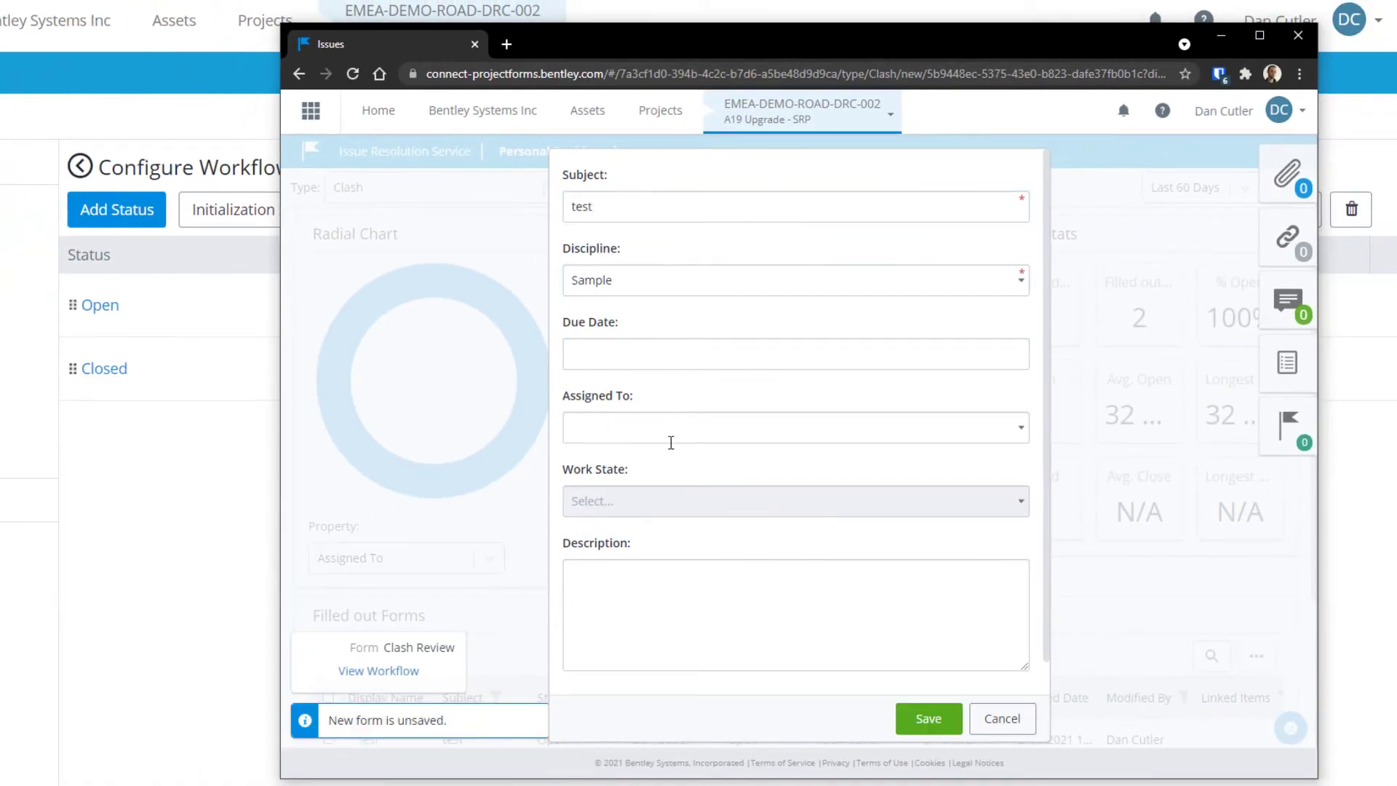
pyautogui.click(905, 724)
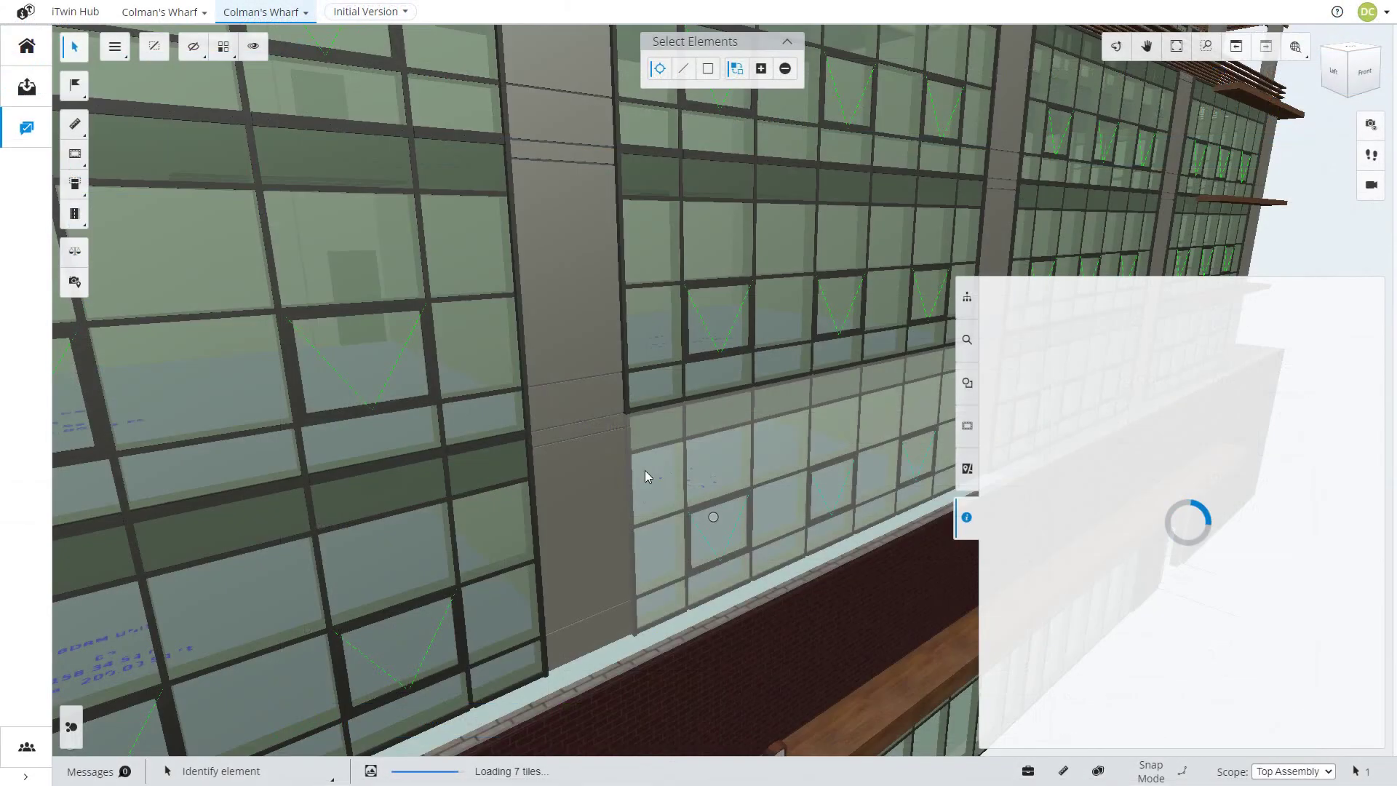
pyautogui.click(644, 470)
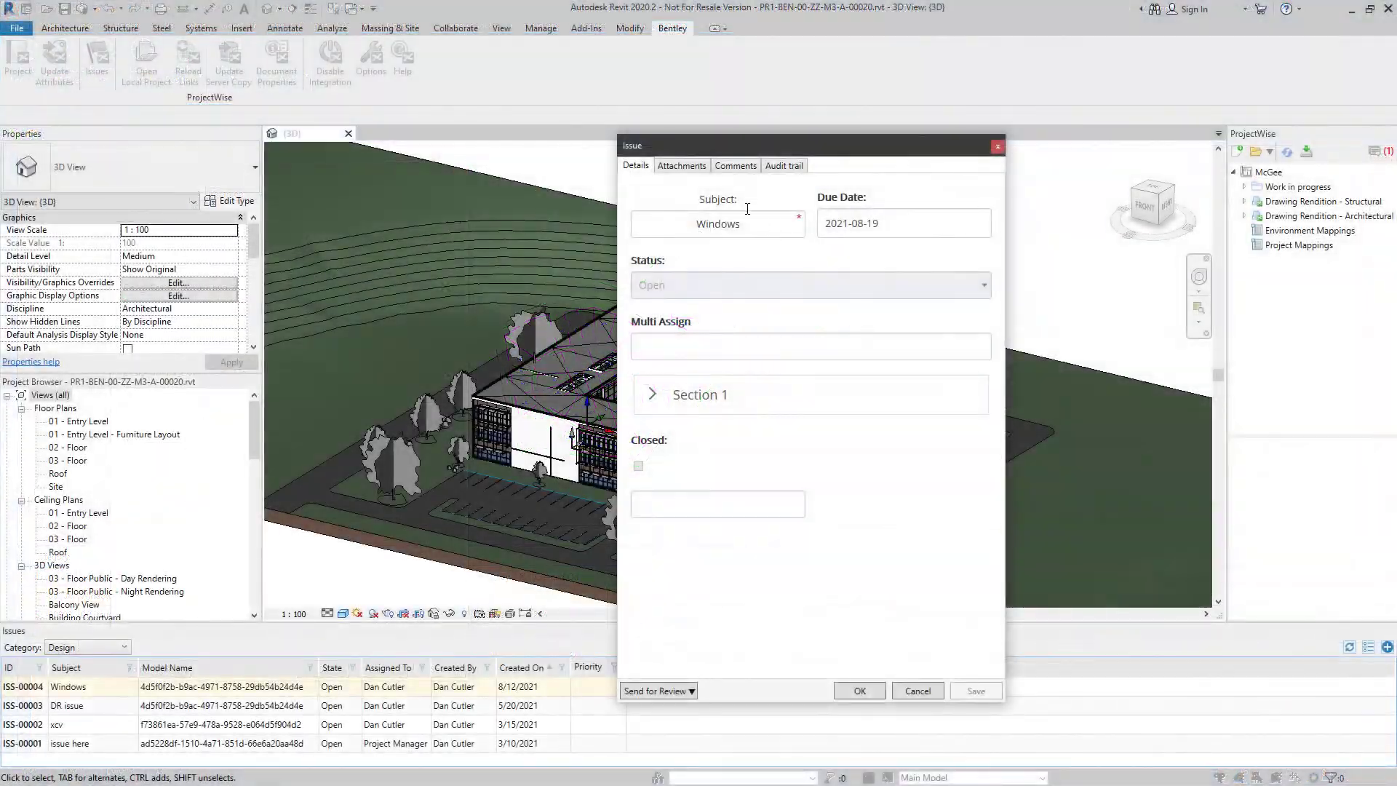
# Check the Windows issue's Attachments, Comments and Audit trail tabs in turn.
pyautogui.click(682, 165)
pyautogui.click(736, 166)
pyautogui.click(776, 165)
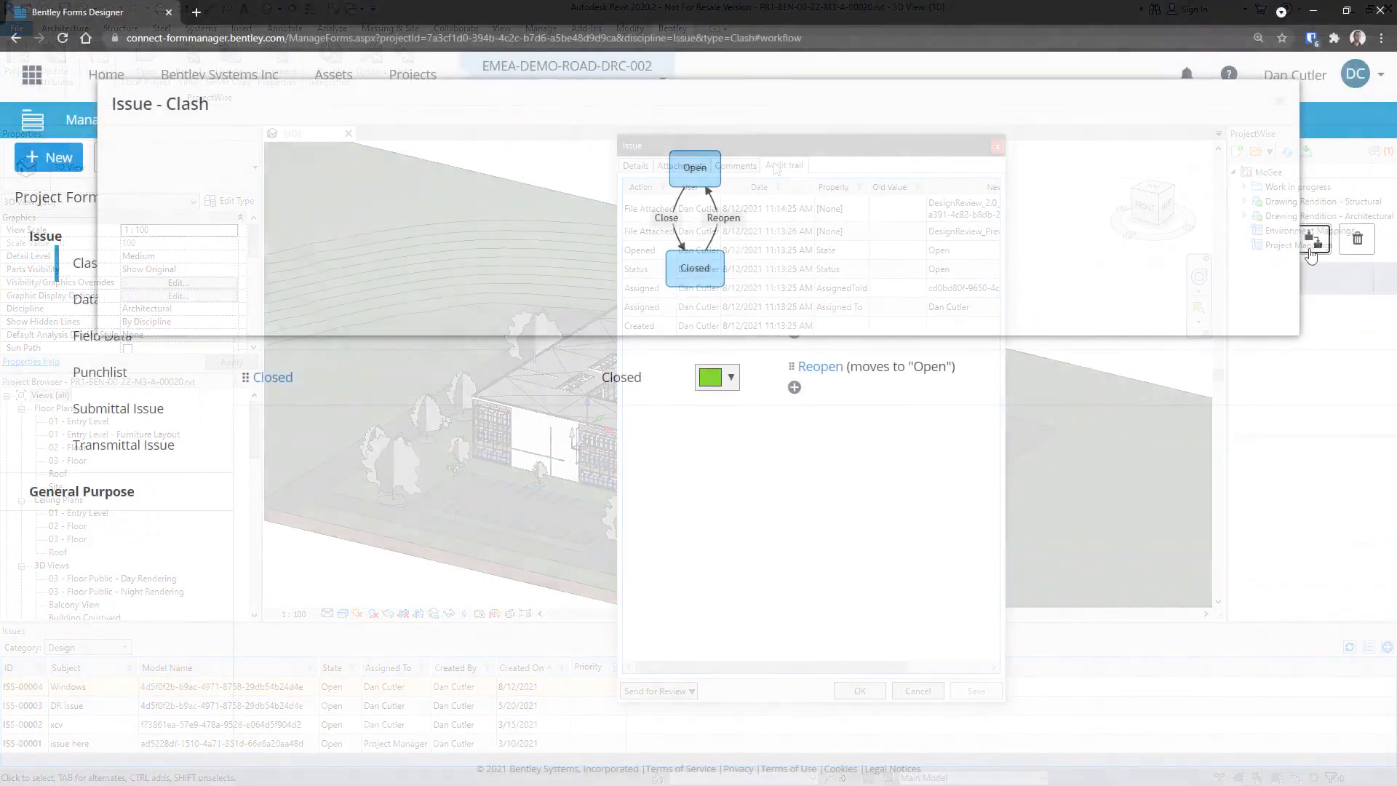